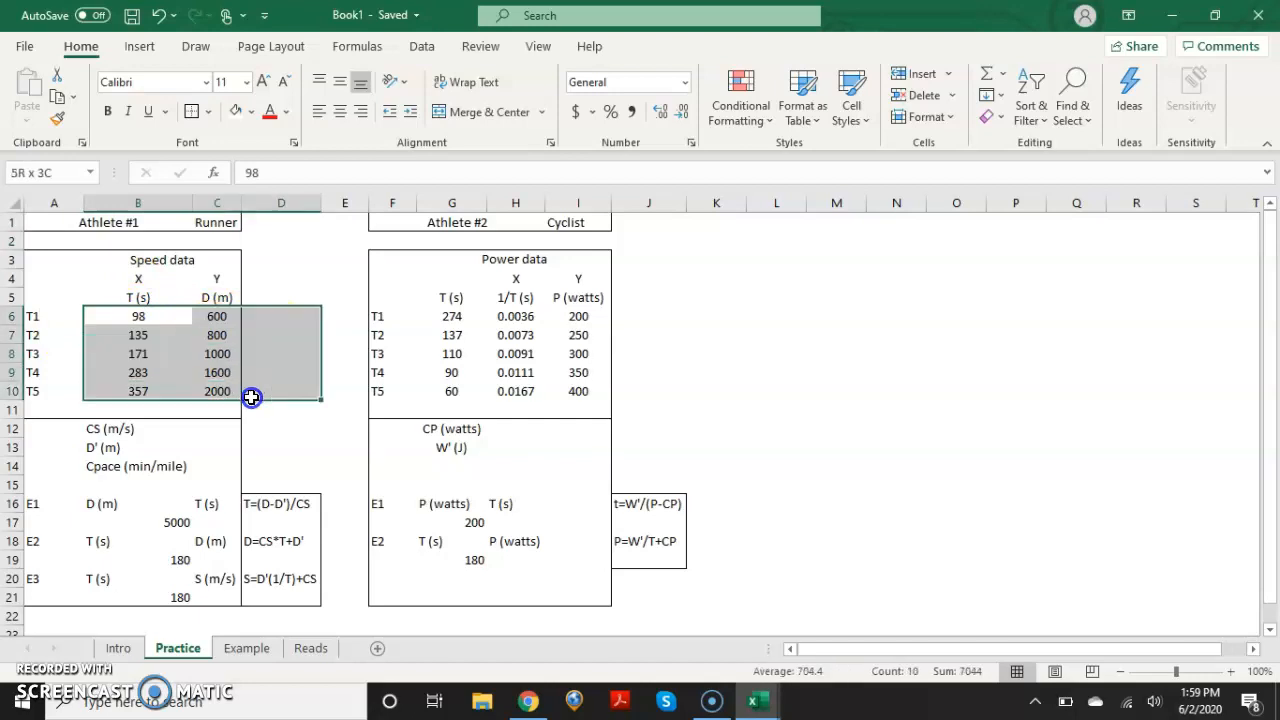
{"action": "left_click", "coordinate": [215, 279]}
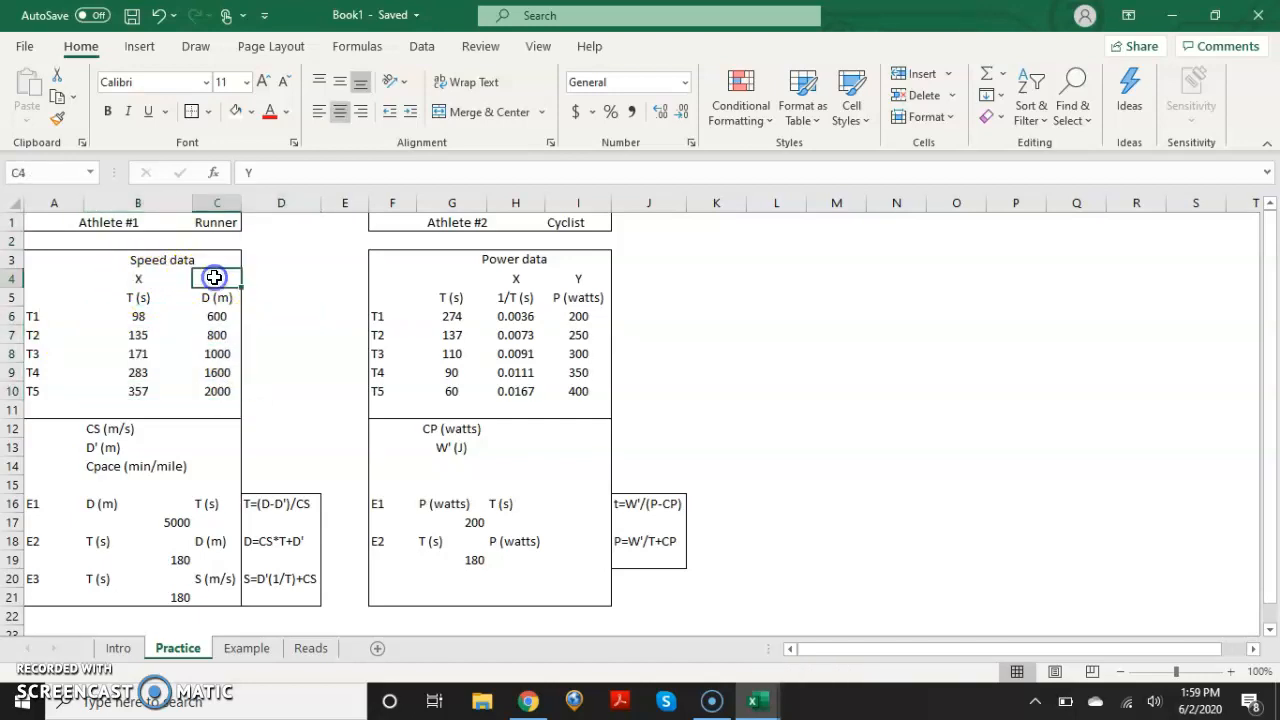
{"action": "left_click", "coordinate": [150, 280]}
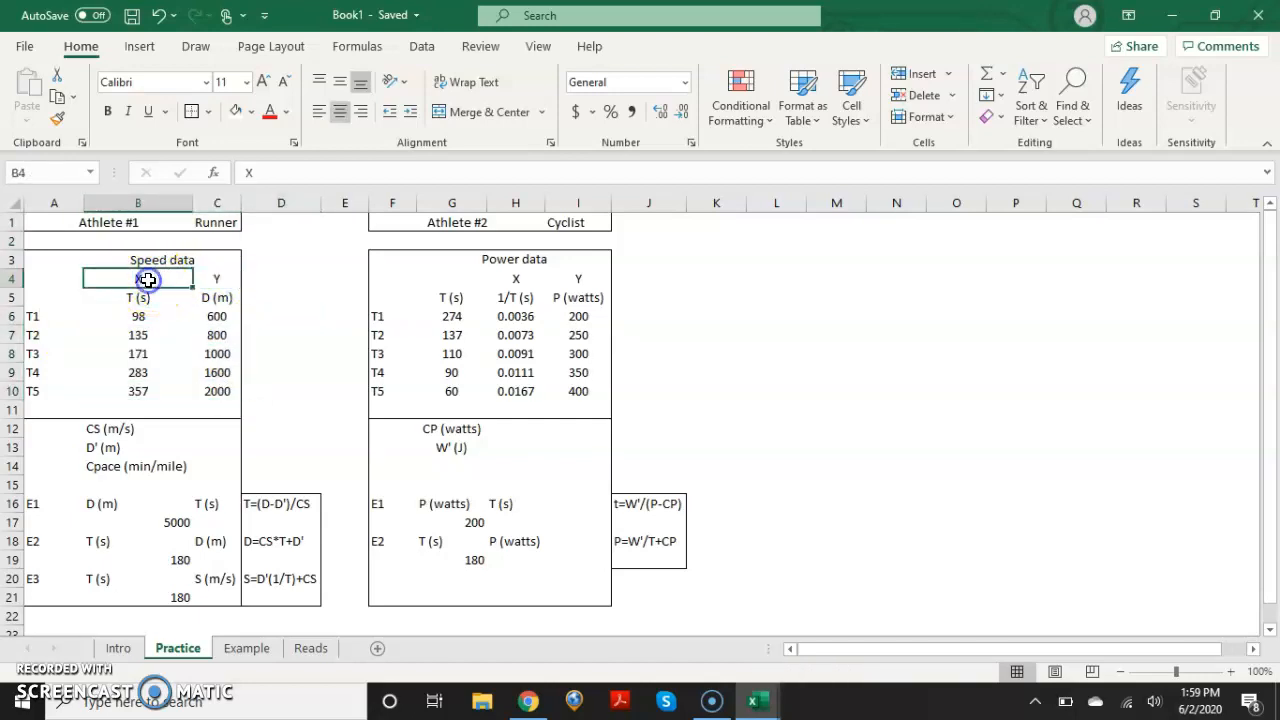
{"action": "left_click", "coordinate": [175, 425]}
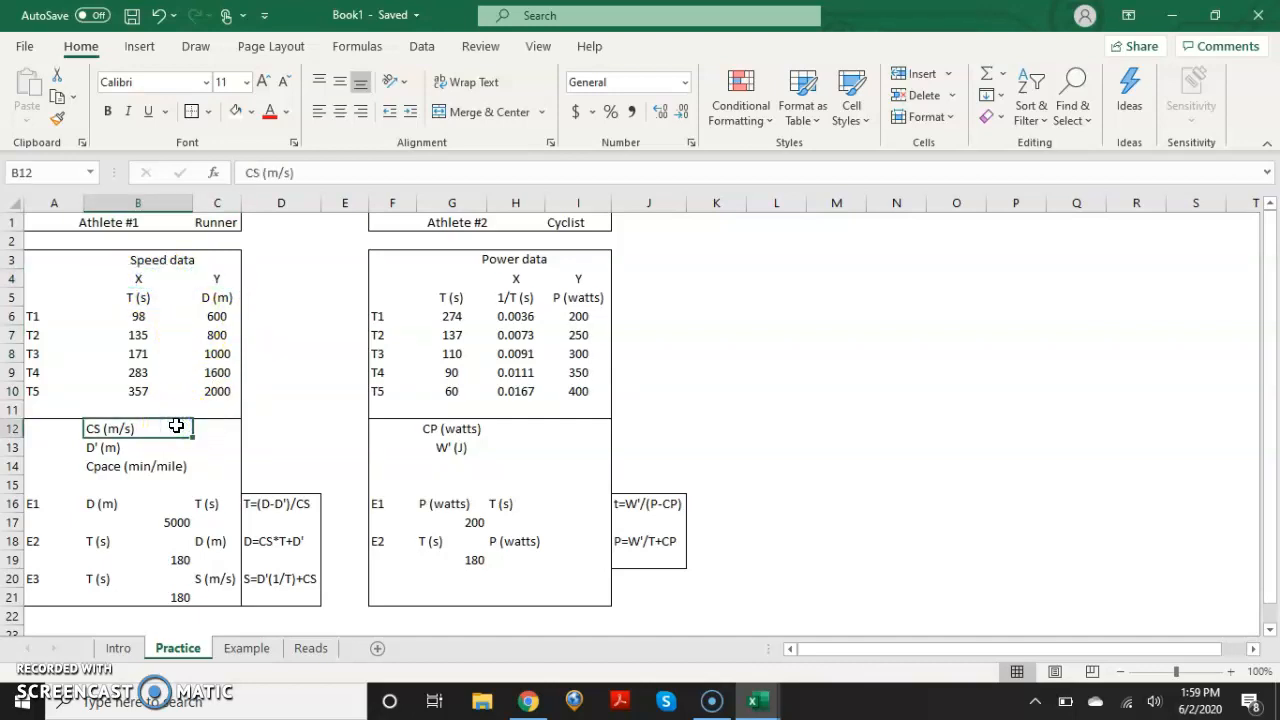
- Calculate the runner's critical speed in C12 with SLOPE, using distances C6:C10 as known y's and times B6:B10 as known x's
{"action": "left_click", "coordinate": [205, 428]}
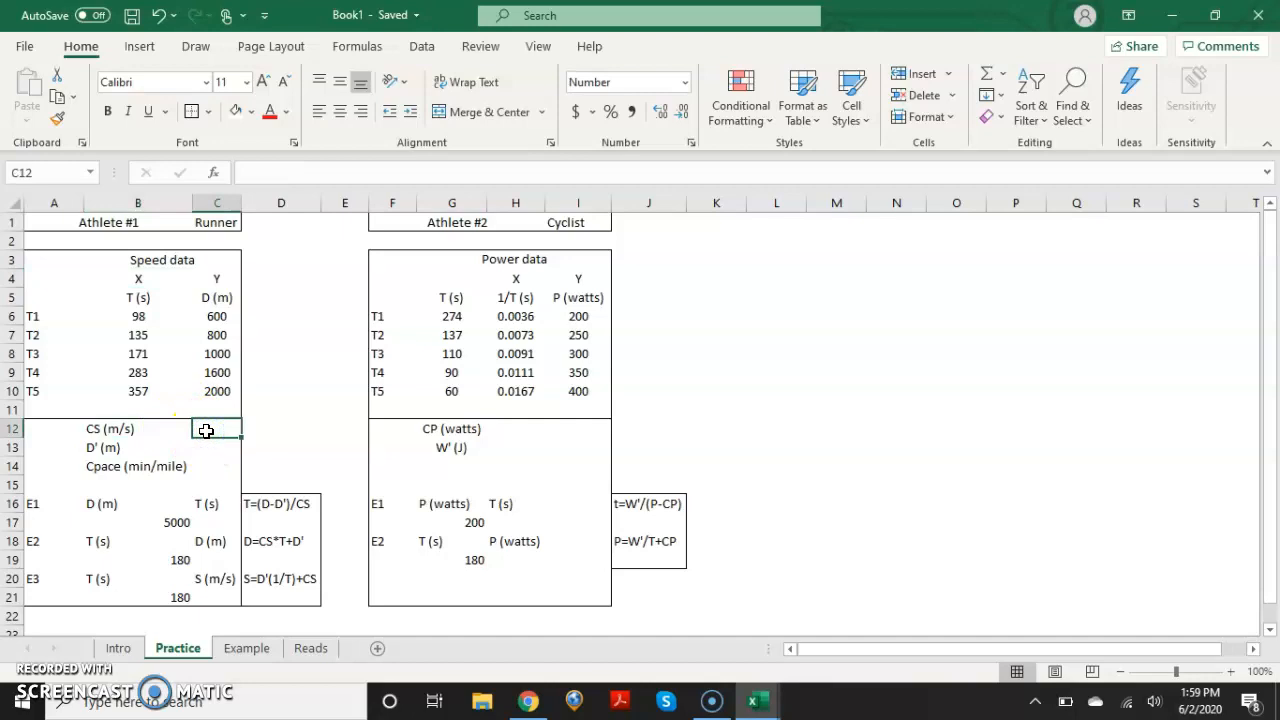
{"action": "type", "text": "="}
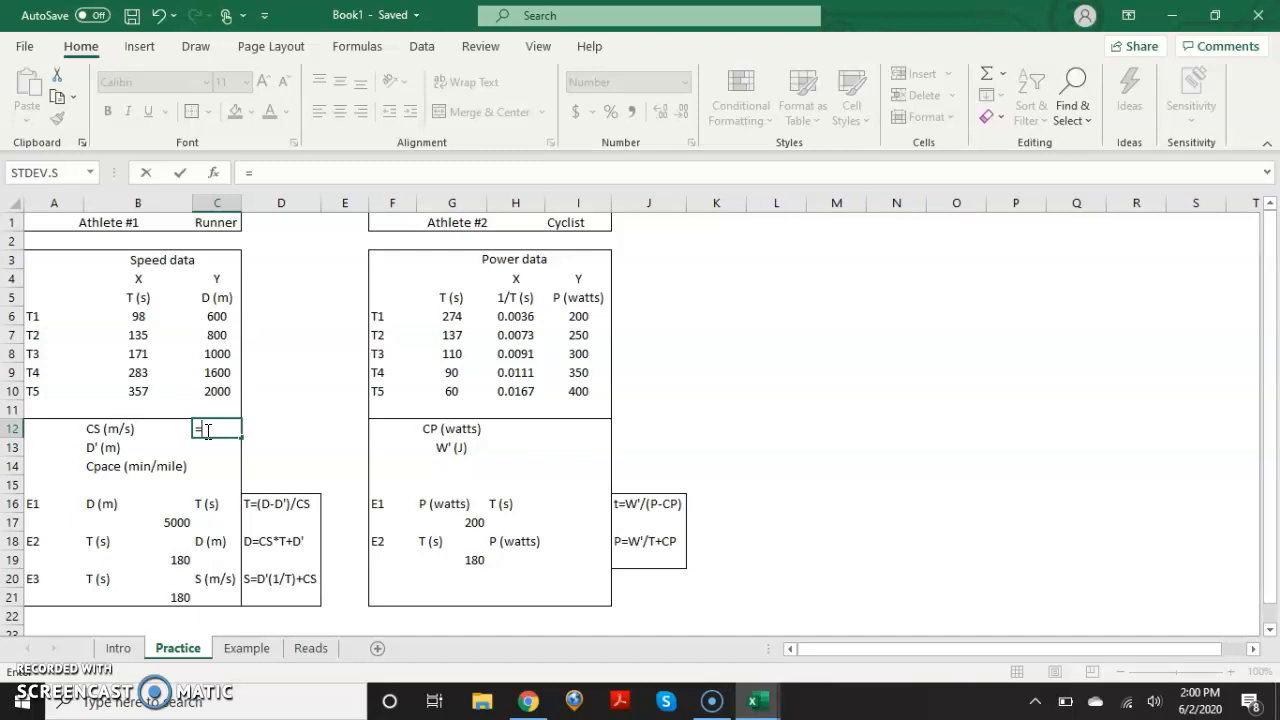
{"action": "type", "text": "slope"}
{"action": "key", "text": "Tab"}
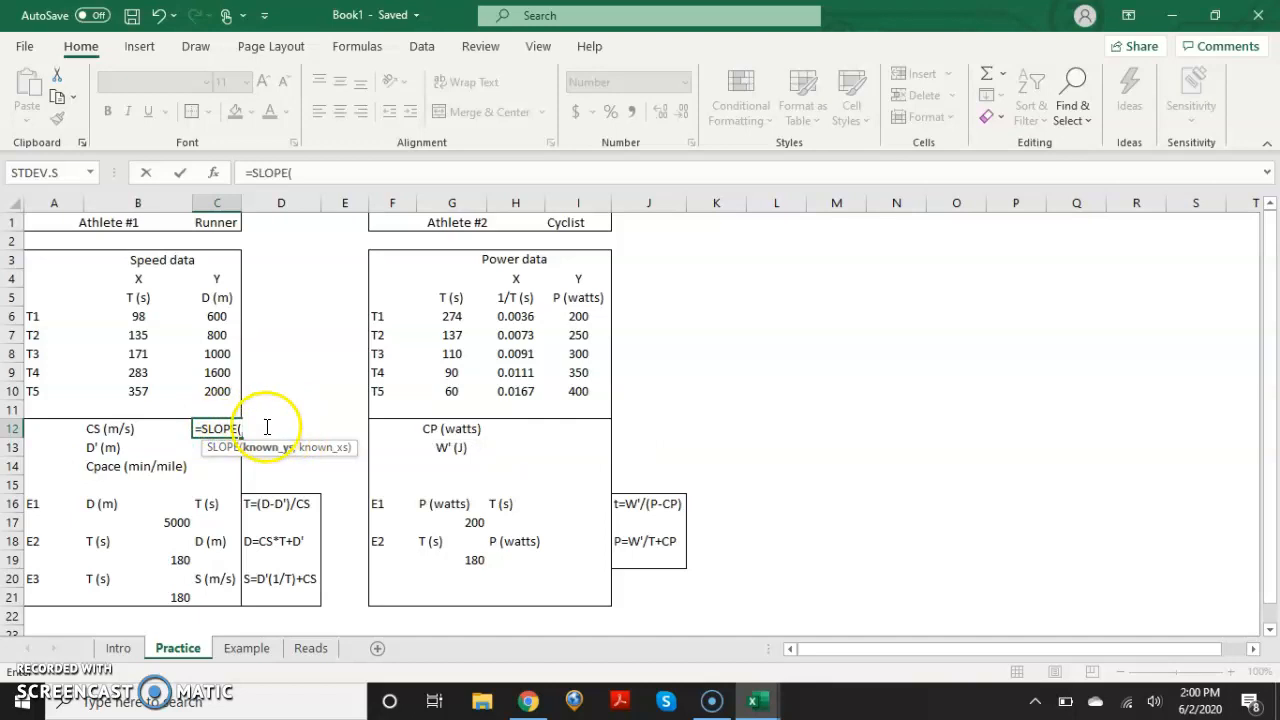
{"action": "left_click_drag", "start_coordinate": [209, 316], "coordinate": [210, 389]}
{"action": "type", "text": ","}
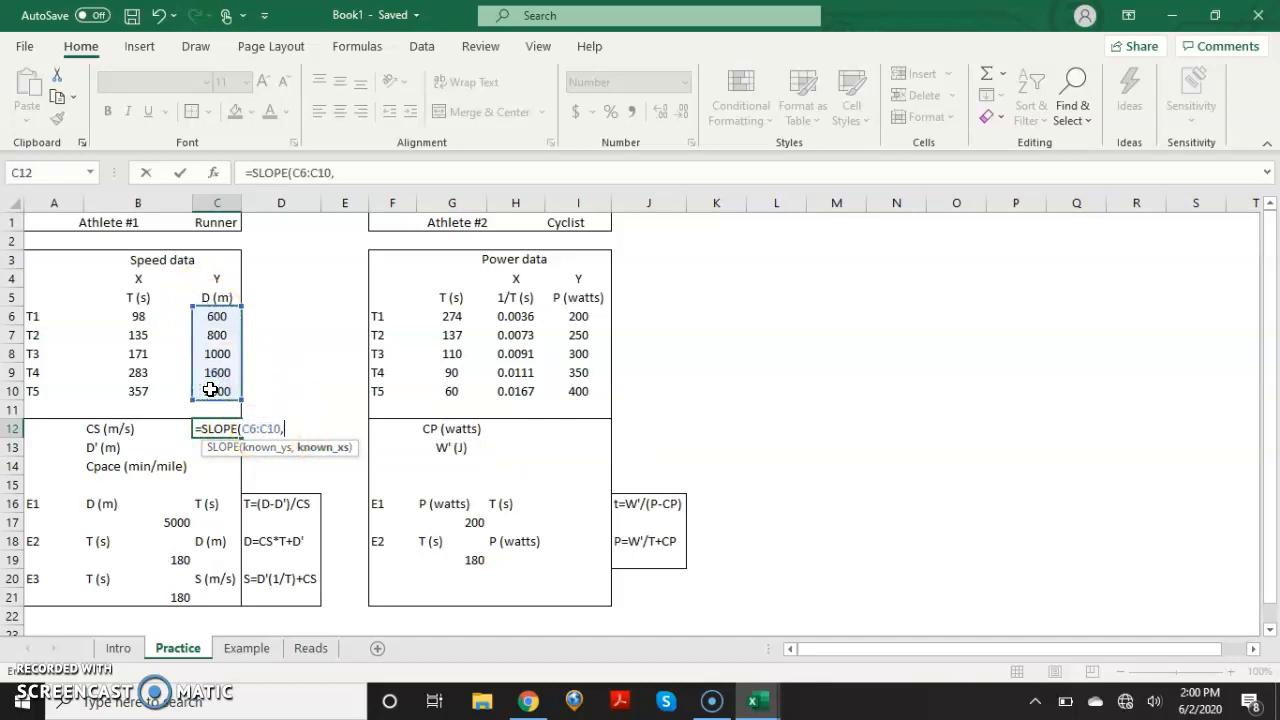
{"action": "left_click_drag", "start_coordinate": [155, 316], "coordinate": [146, 387]}
{"action": "key", "text": "Return"}
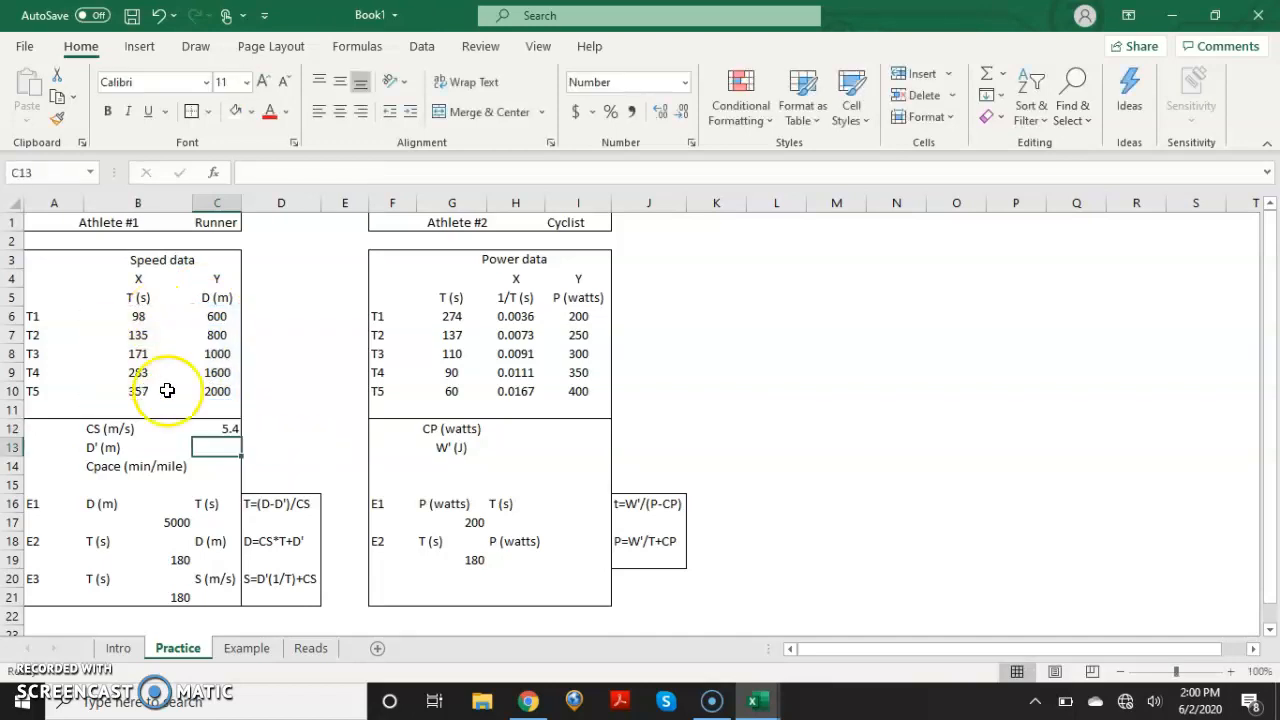
{"action": "left_click", "coordinate": [229, 424]}
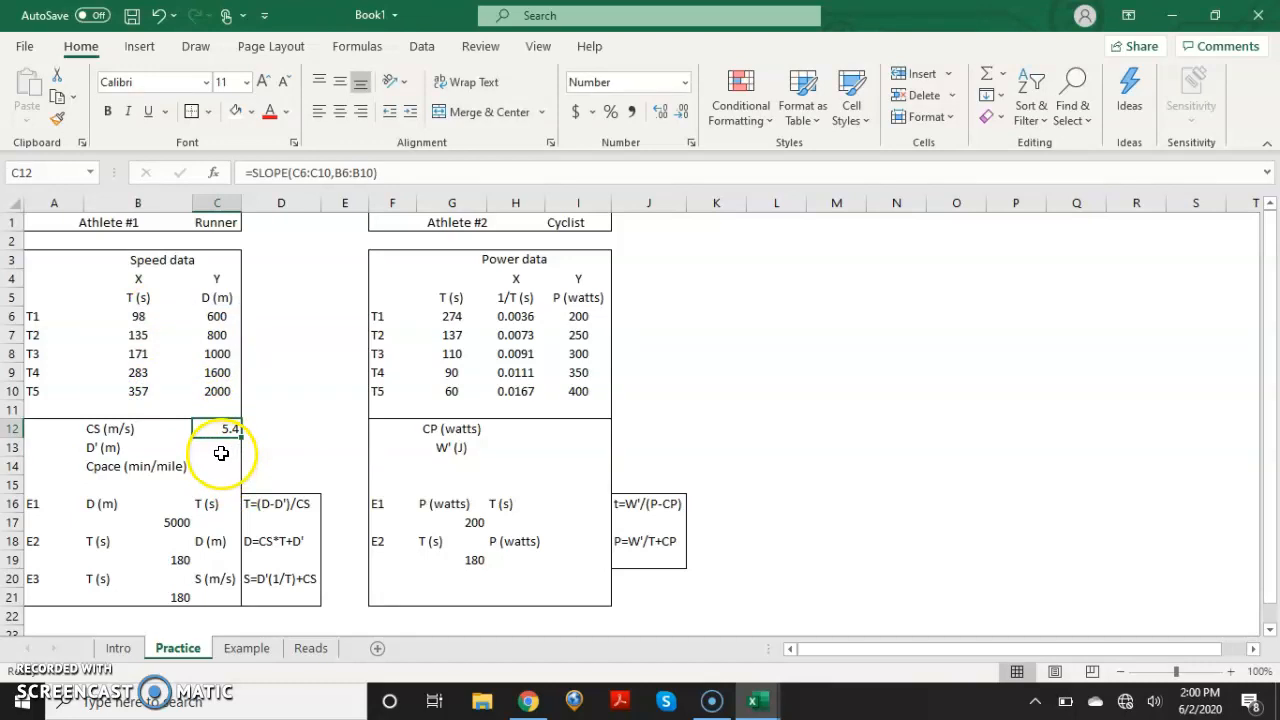
- Calculate the runner's D' in C13 with INTERCEPT, using C6:C10 as known y's and B6:B10 as known x's
{"action": "left_click", "coordinate": [221, 452]}
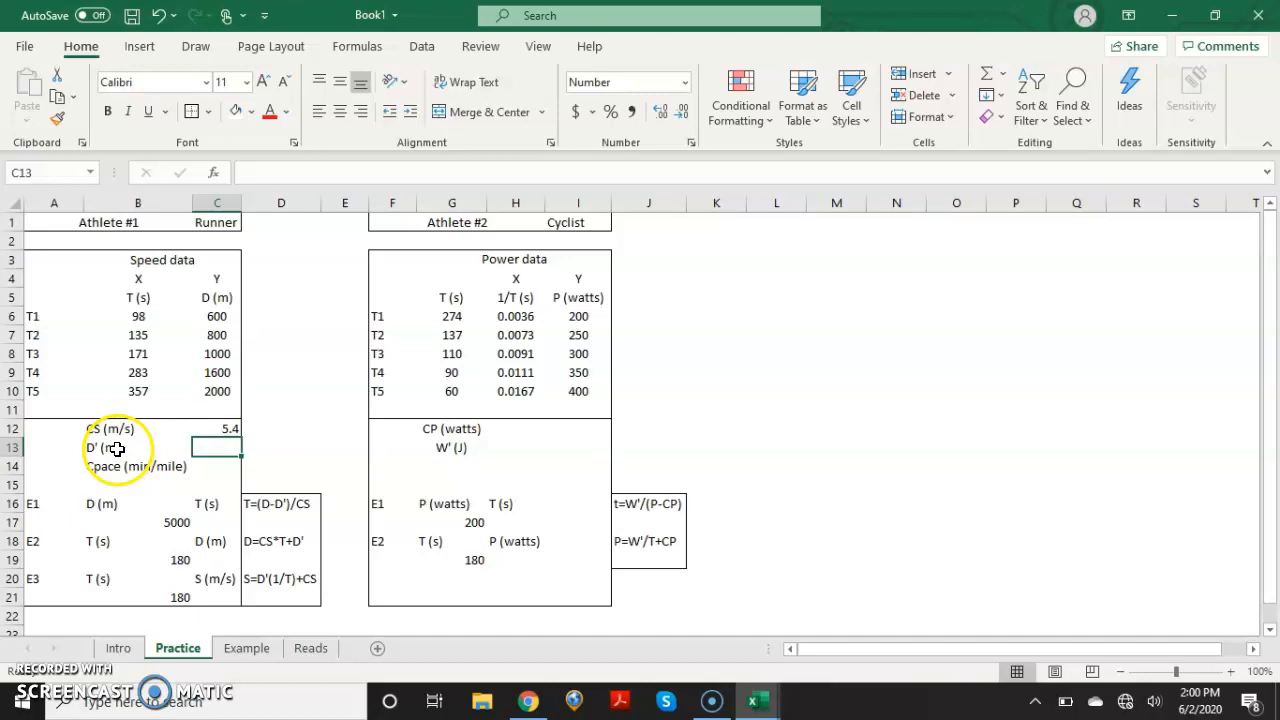
{"action": "type", "text": "="}
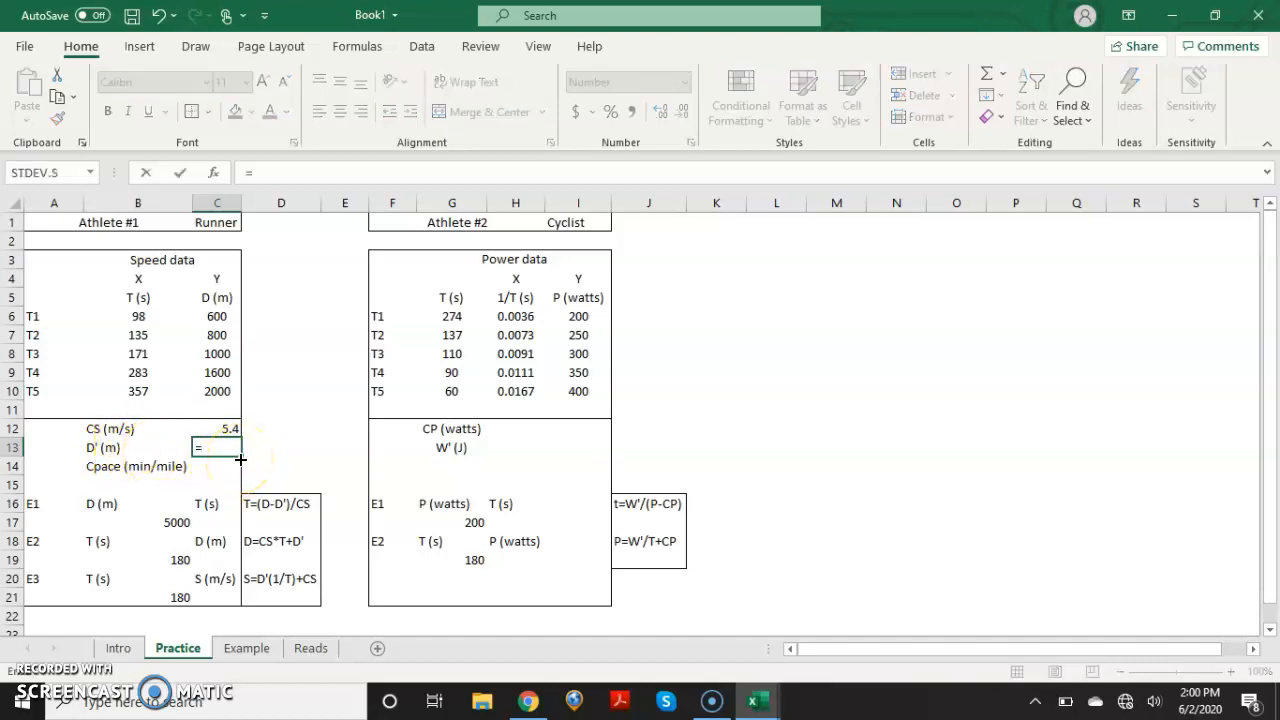
{"action": "type", "text": "intercep"}
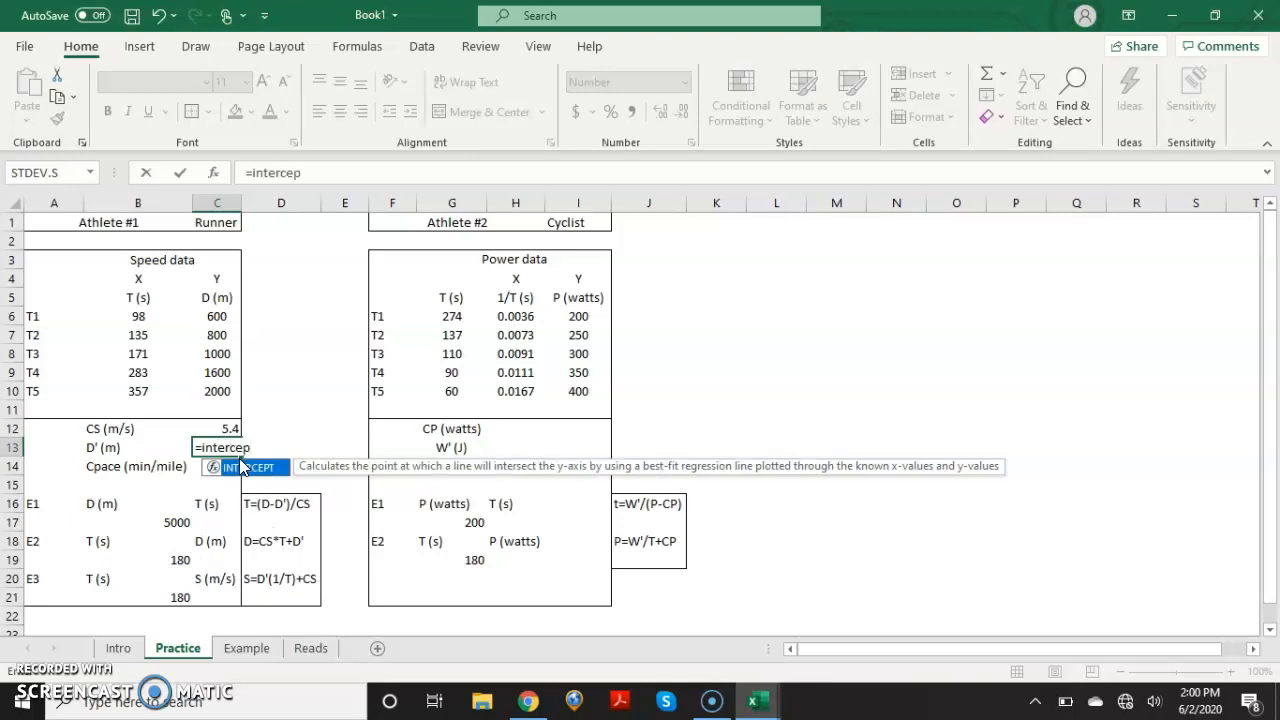
{"action": "double_click", "coordinate": [240, 465]}
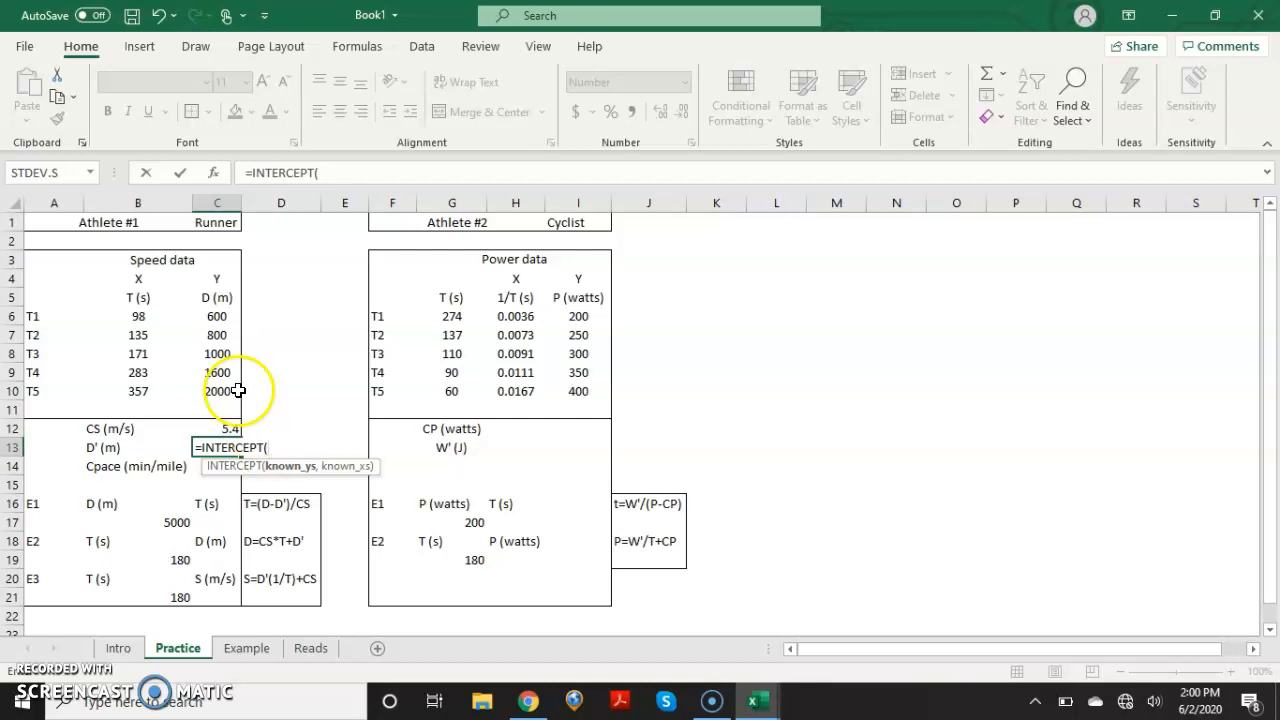
{"action": "left_click_drag", "start_coordinate": [214, 317], "coordinate": [205, 393]}
{"action": "type", "text": ","}
{"action": "left_click_drag", "start_coordinate": [155, 315], "coordinate": [143, 389]}
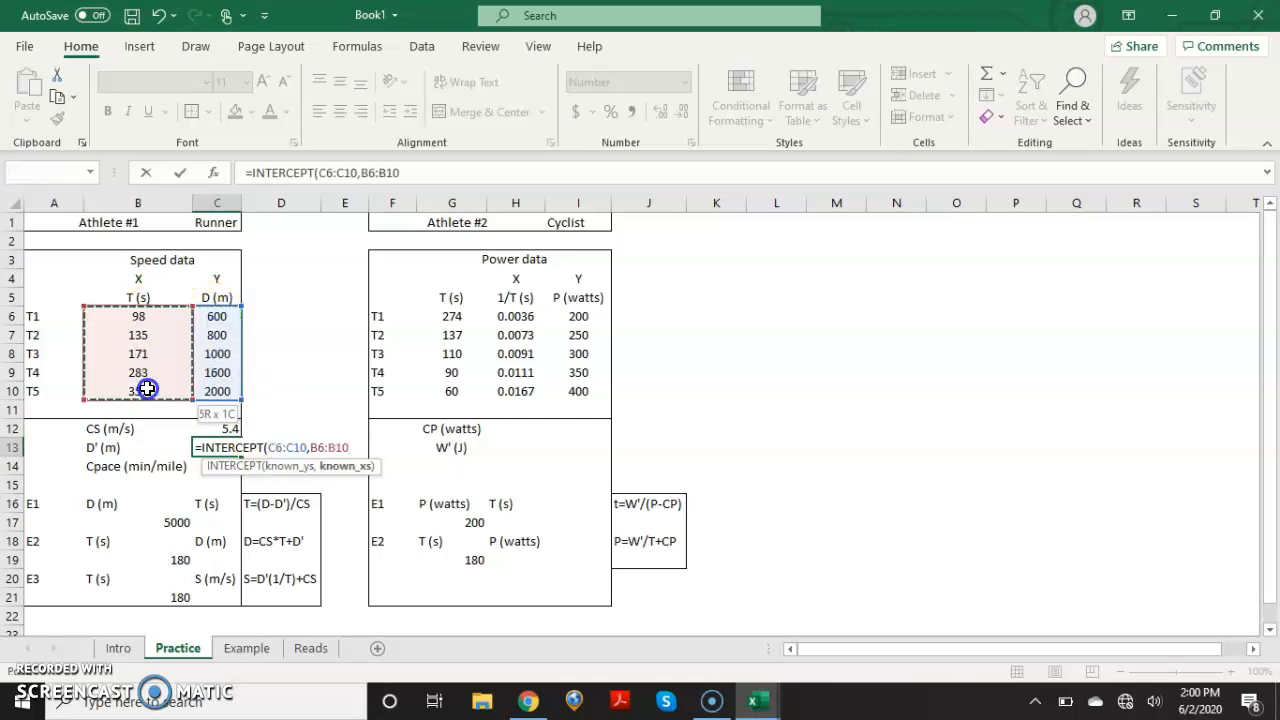
{"action": "key", "text": "Return"}
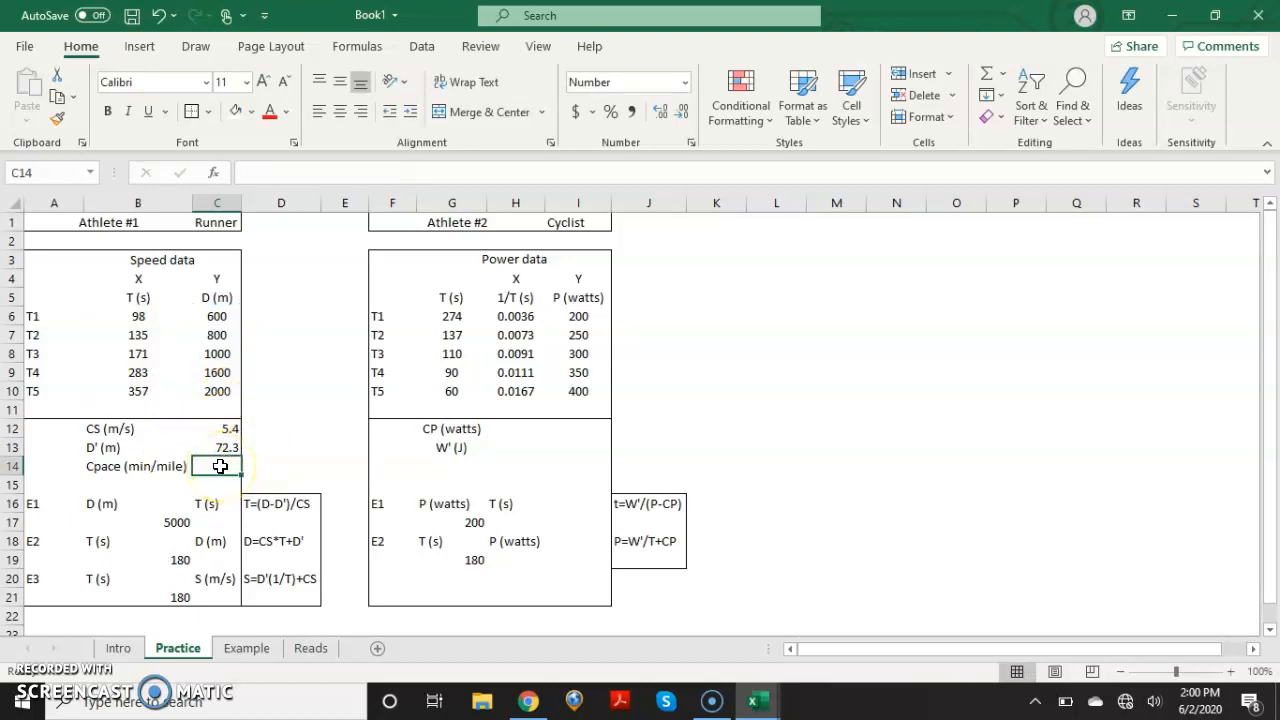
- Compute the runner's critical pace per mile in C14 with the formula =TIME(,,3600/(C12*2.237))
{"action": "left_click", "coordinate": [229, 430]}
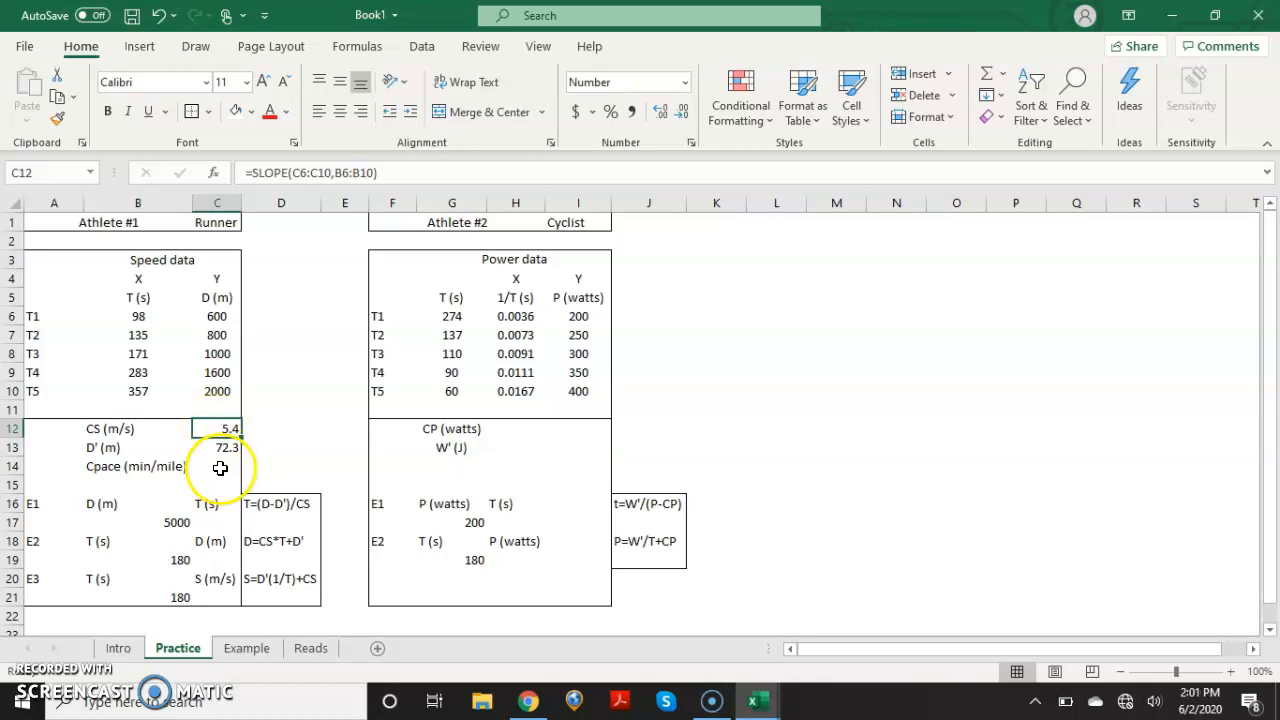
{"action": "left_click", "coordinate": [219, 467]}
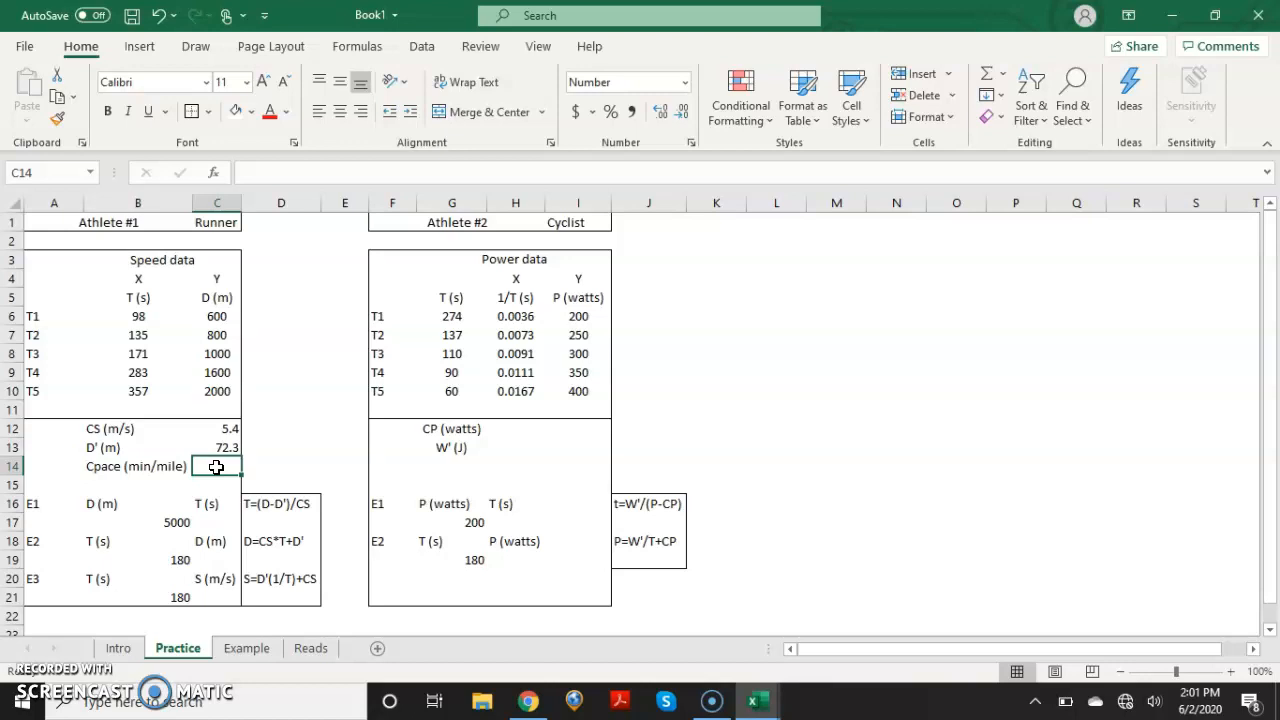
{"action": "type", "text": "=t"}
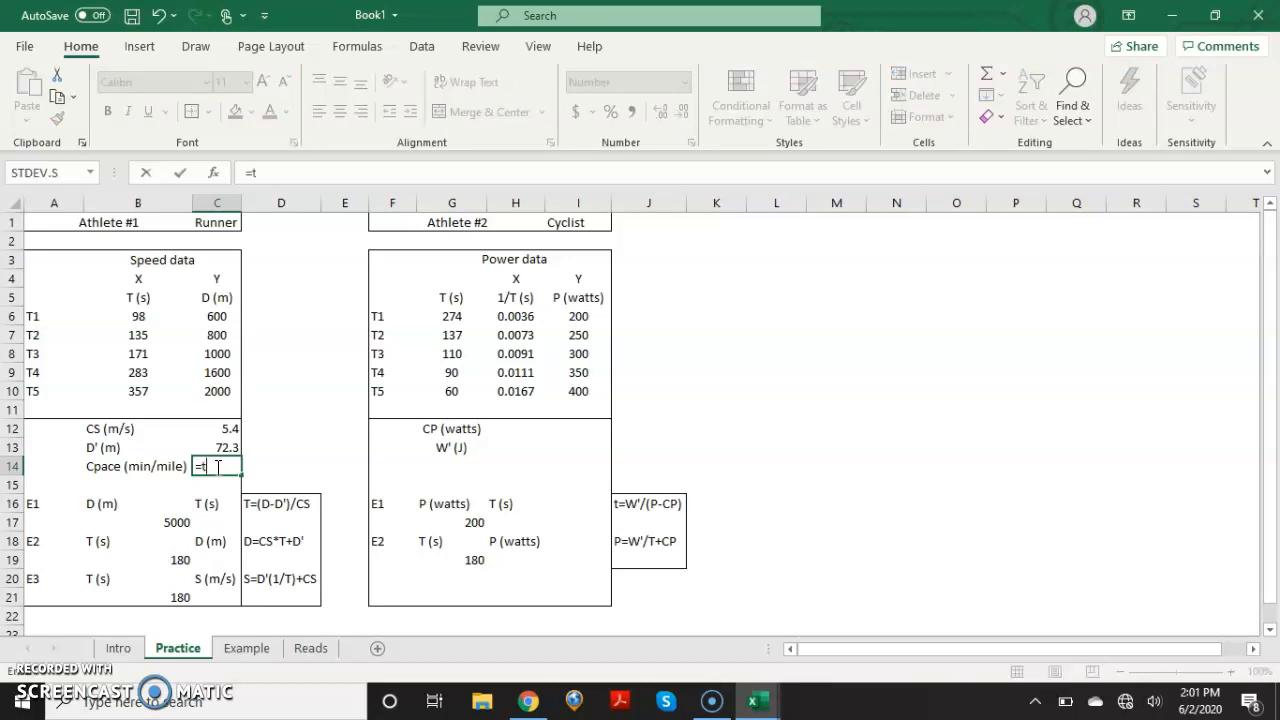
{"action": "type", "text": "ime"}
{"action": "key", "text": "Tab"}
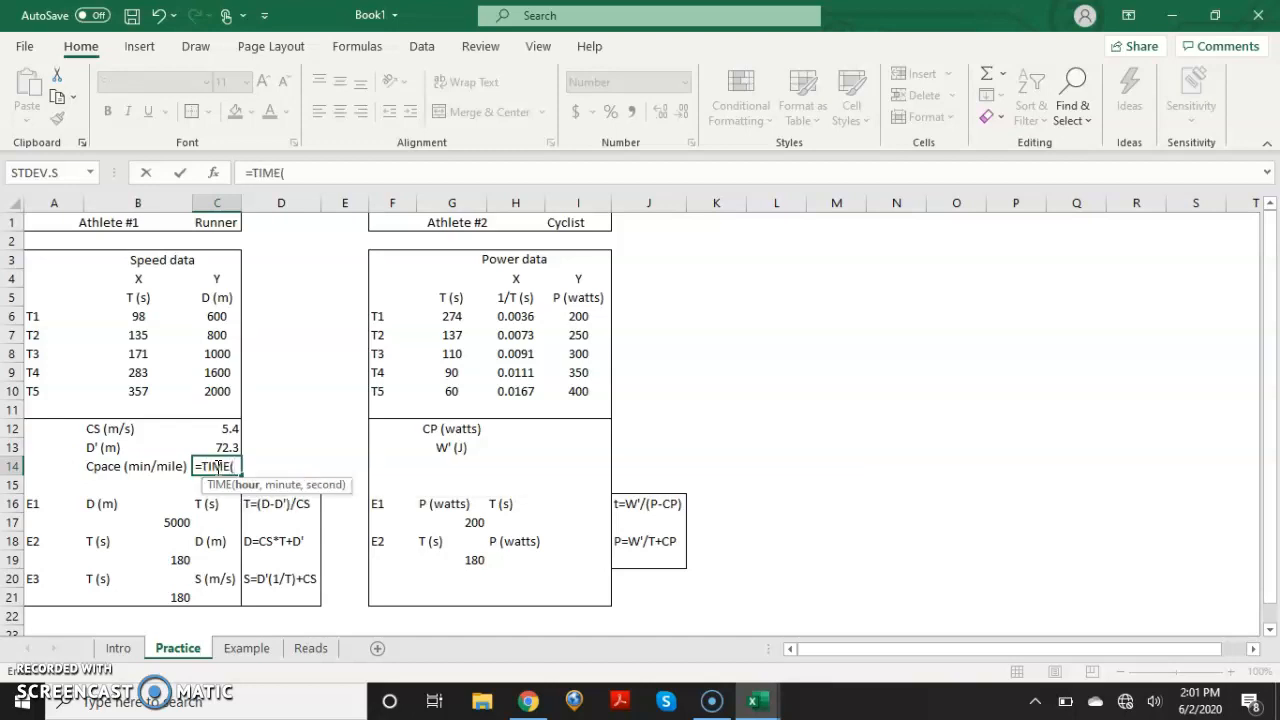
{"action": "type", "text": ",,3600/("}
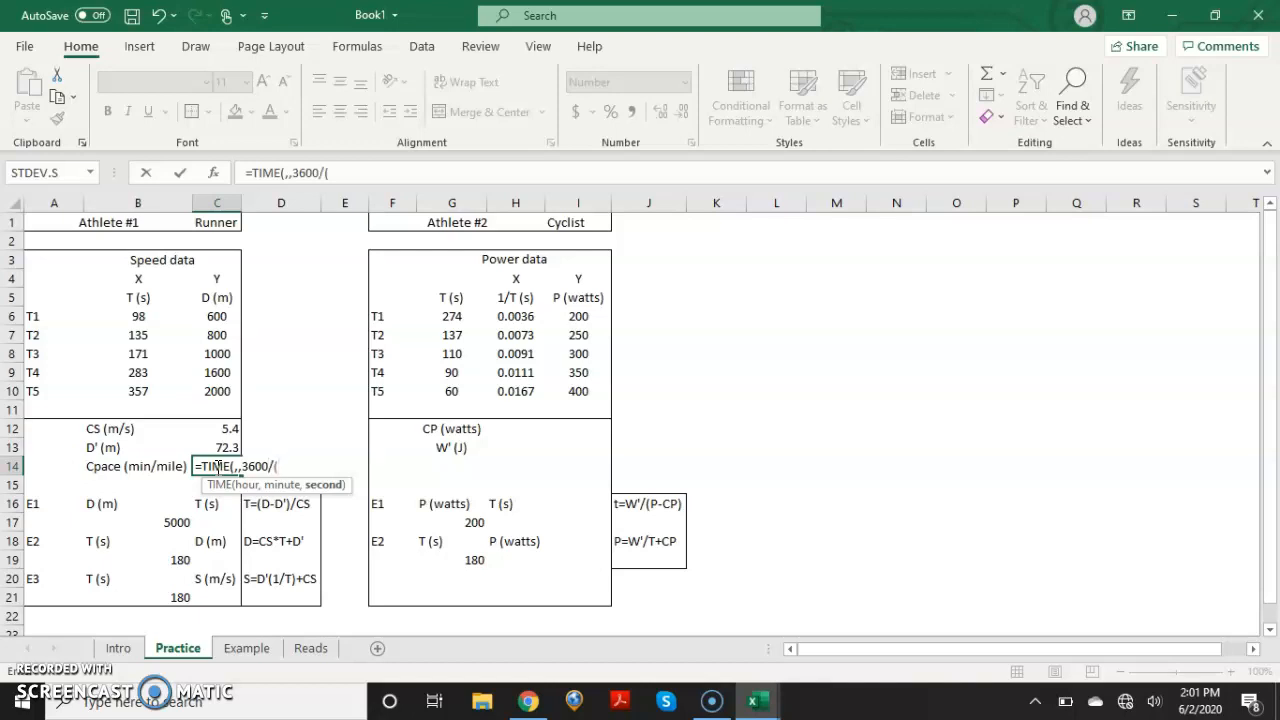
{"action": "left_click", "coordinate": [217, 428]}
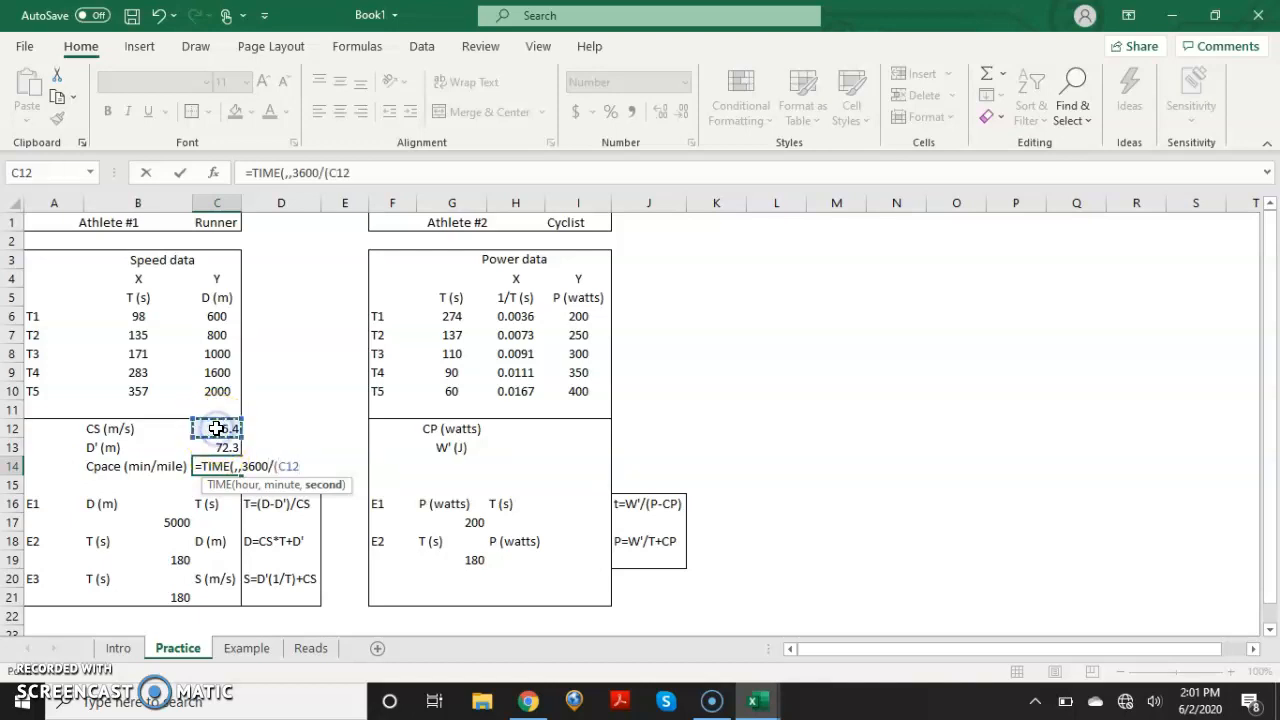
{"action": "type", "text": "*2.2"}
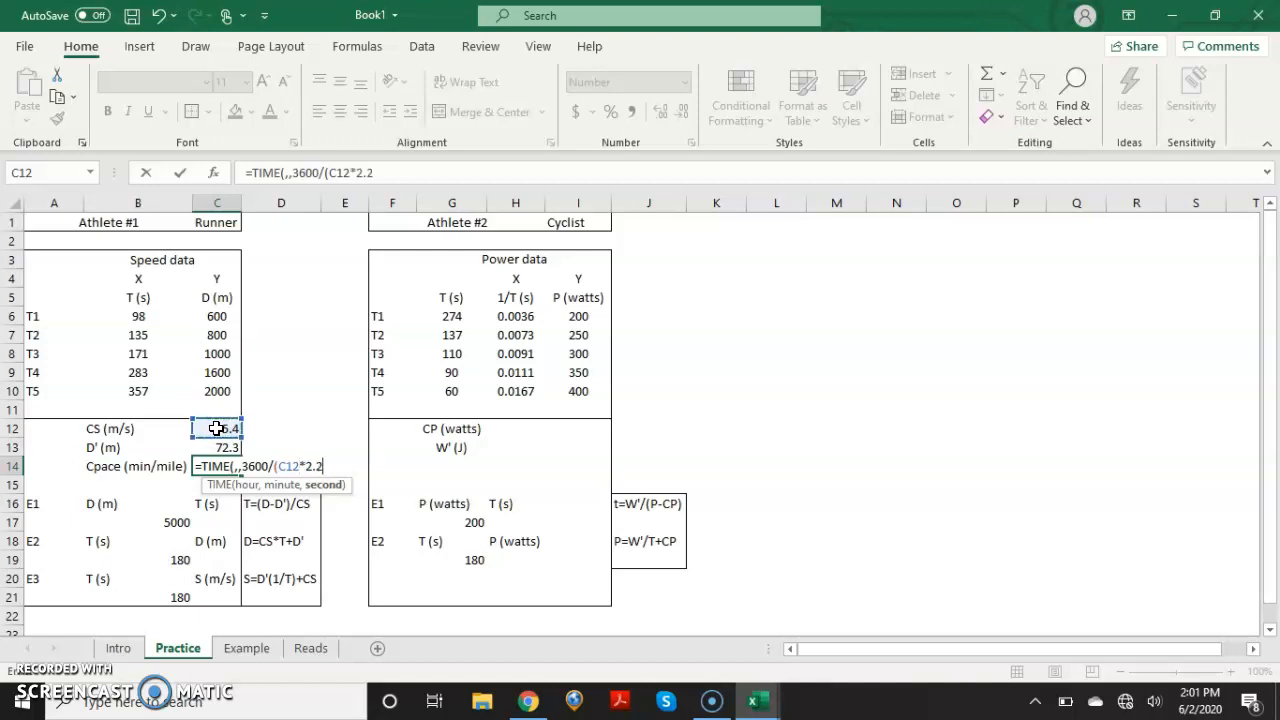
{"action": "type", "text": "37)"}
{"action": "key", "text": "Return"}
{"action": "key", "text": "Return"}
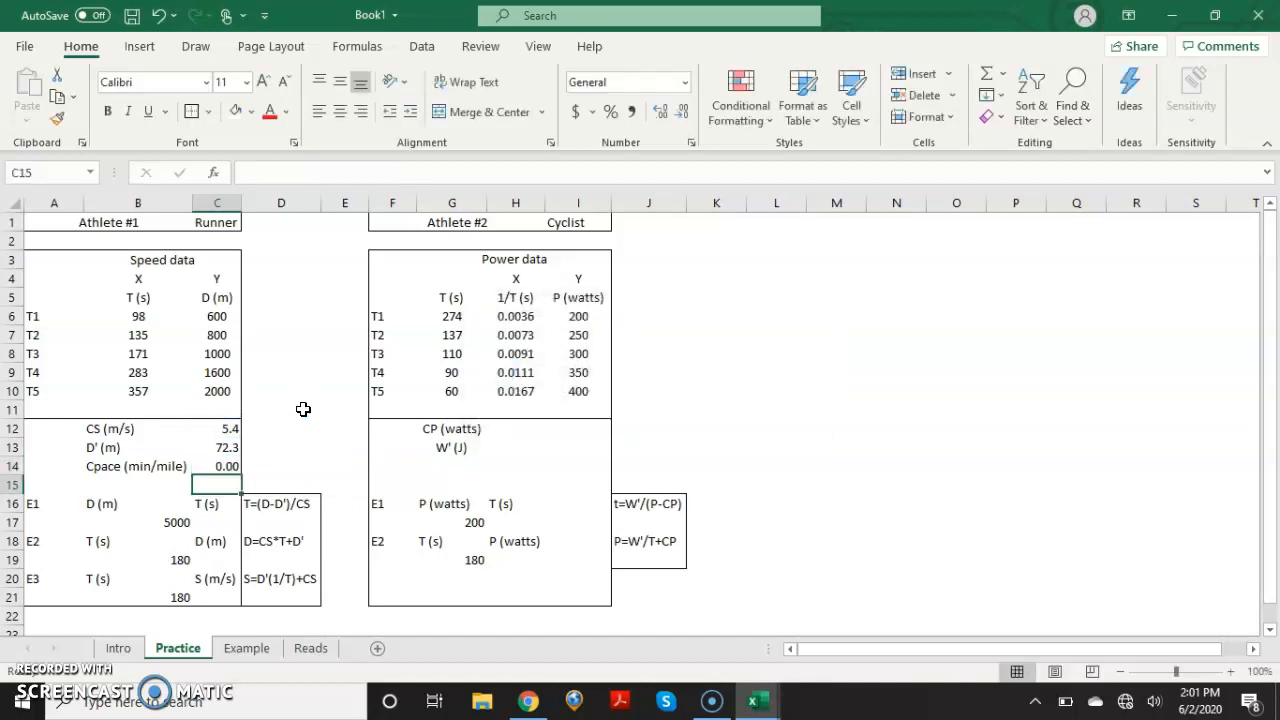
- Format the critical pace cell C14 with the custom number format mm:ss
{"action": "left_click", "coordinate": [217, 466]}
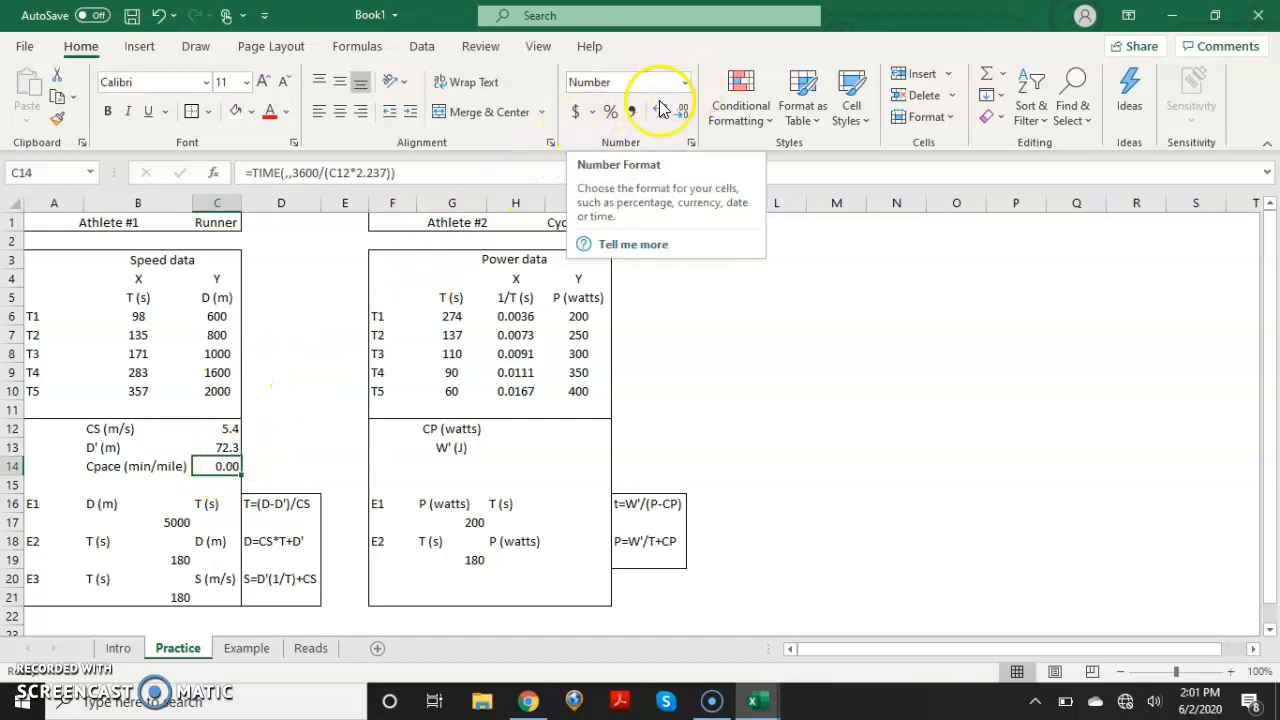
{"action": "left_click", "coordinate": [684, 84]}
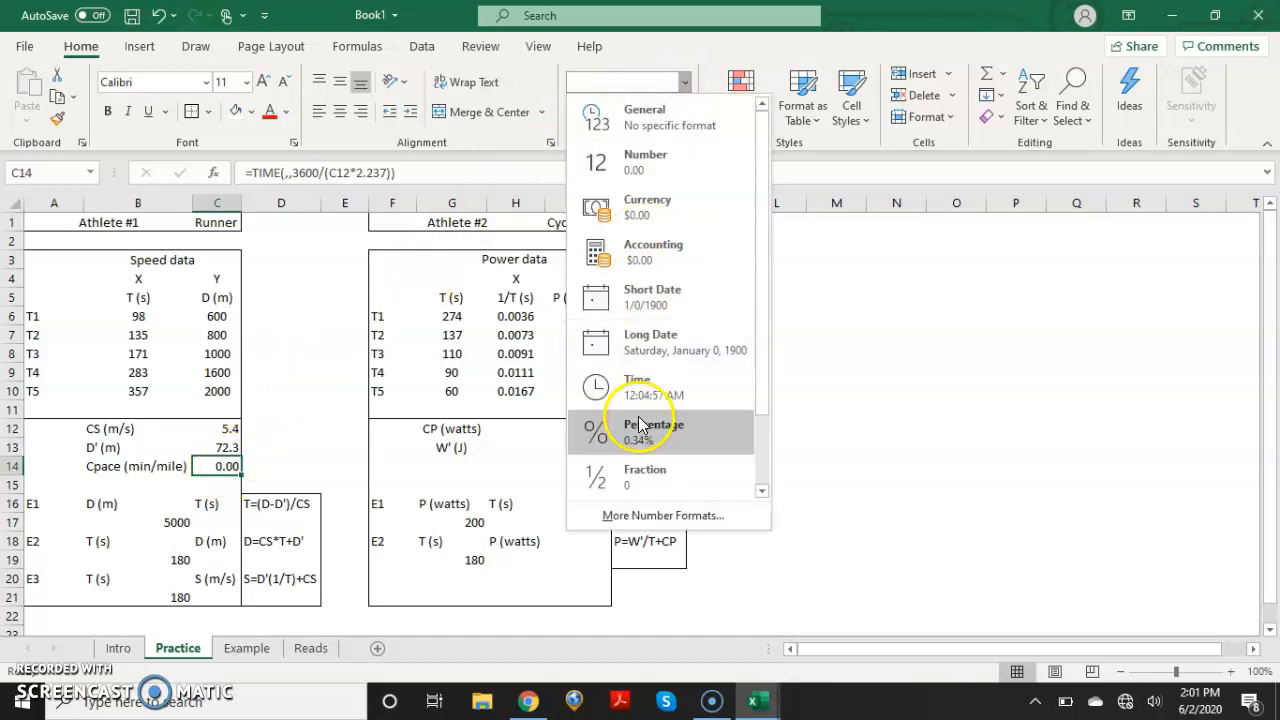
{"action": "left_click", "coordinate": [652, 513]}
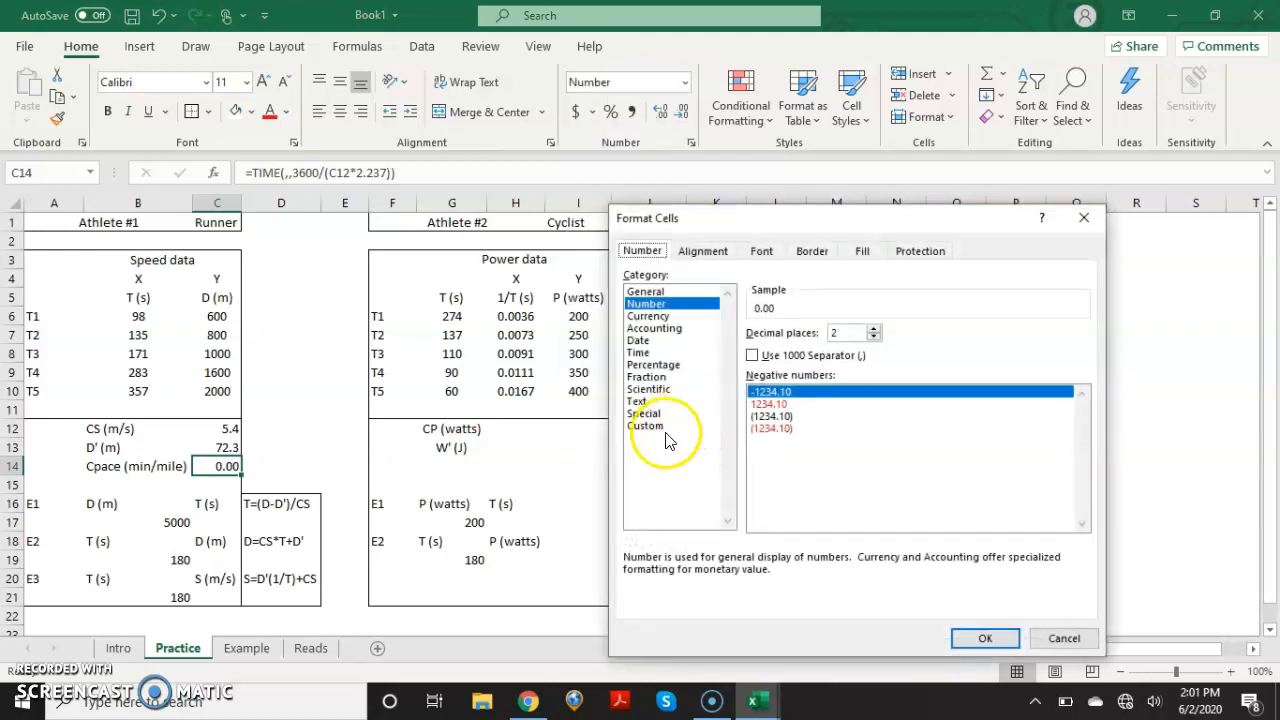
{"action": "left_click", "coordinate": [660, 428]}
{"action": "left_click_drag", "start_coordinate": [1081, 405], "coordinate": [1082, 458]}
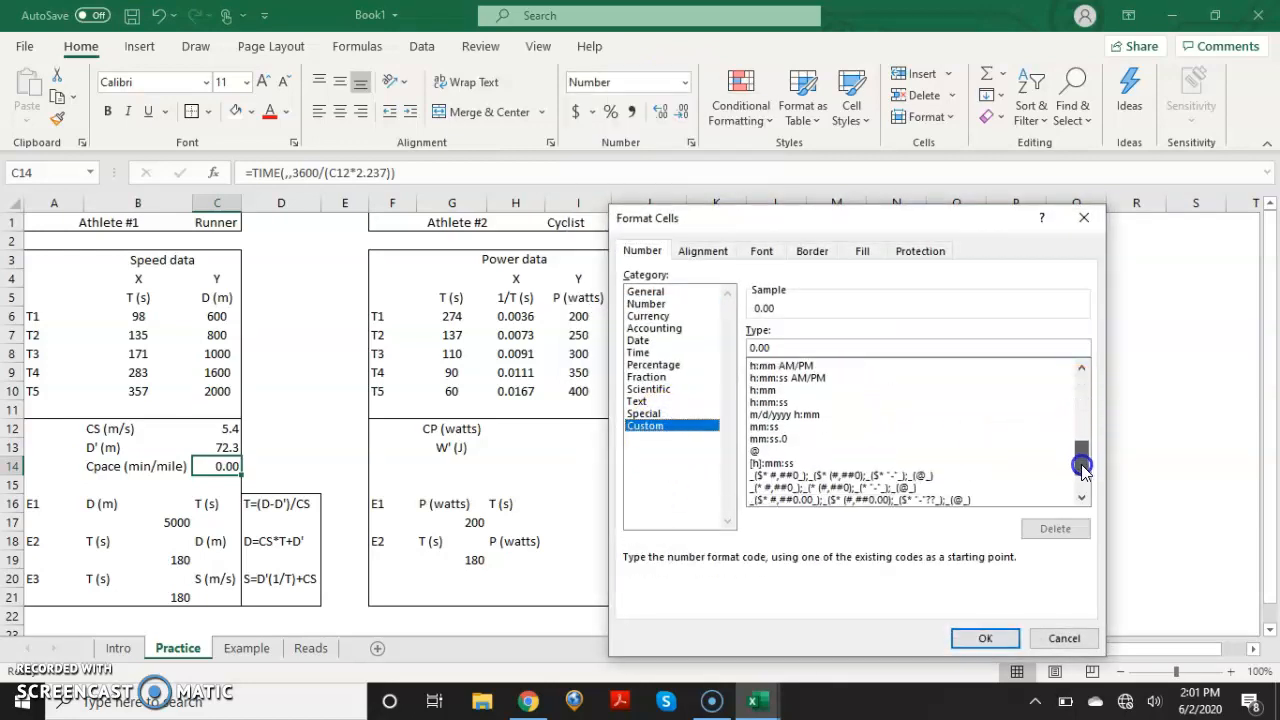
{"action": "left_click", "coordinate": [768, 427]}
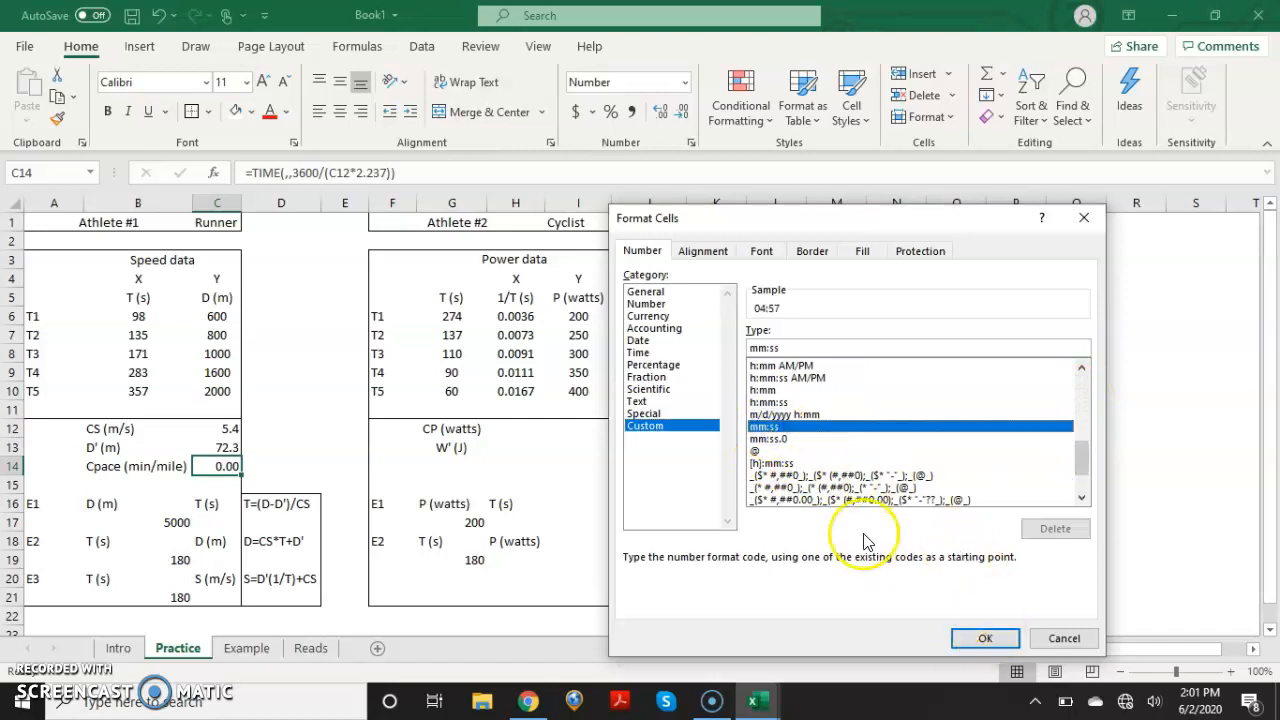
{"action": "left_click", "coordinate": [970, 636]}
{"action": "left_click", "coordinate": [380, 407]}
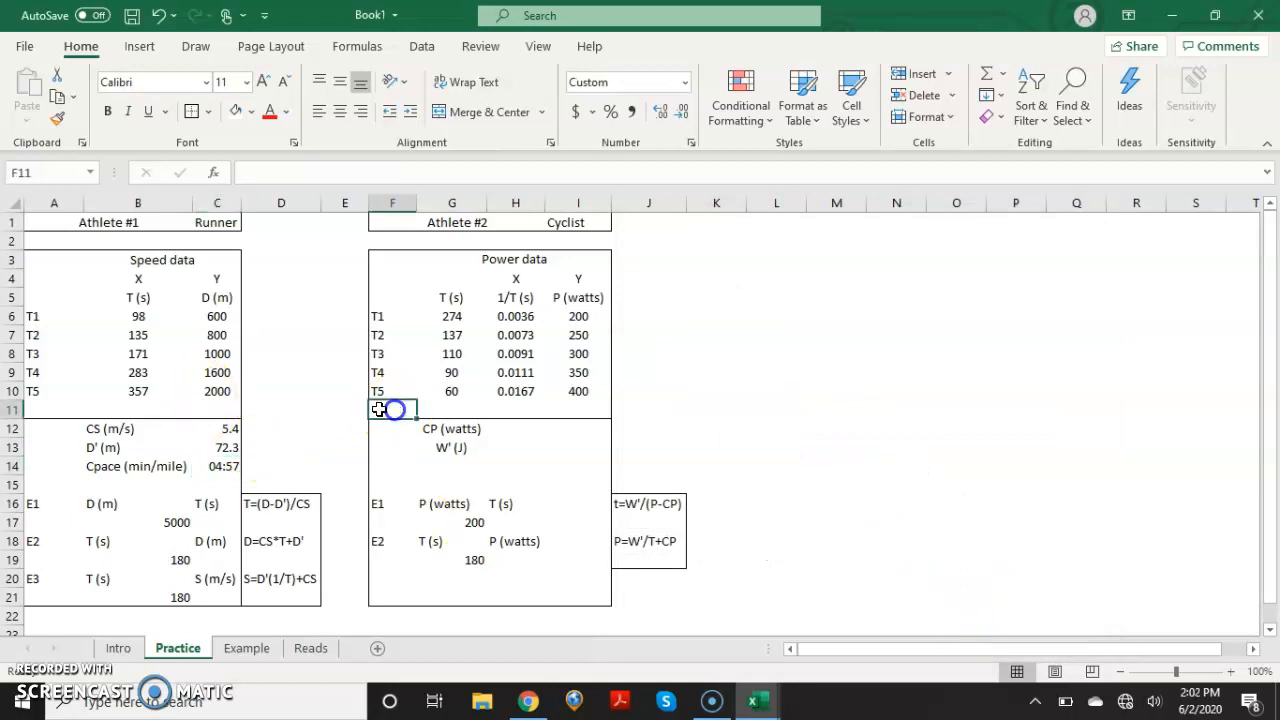
{"action": "left_click", "coordinate": [305, 404]}
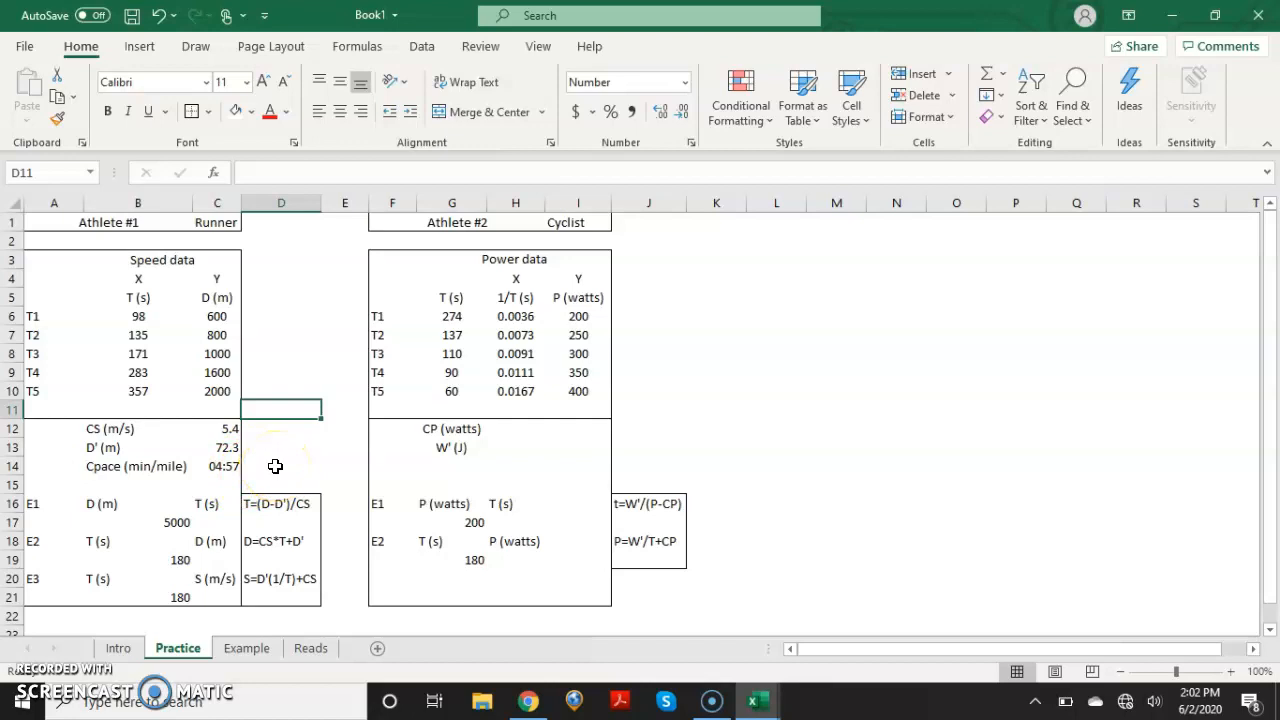
- Predict the runner's time for the 5000 m distance in C17 with the formula =(B17-C13)/C12
{"action": "left_click", "coordinate": [215, 521]}
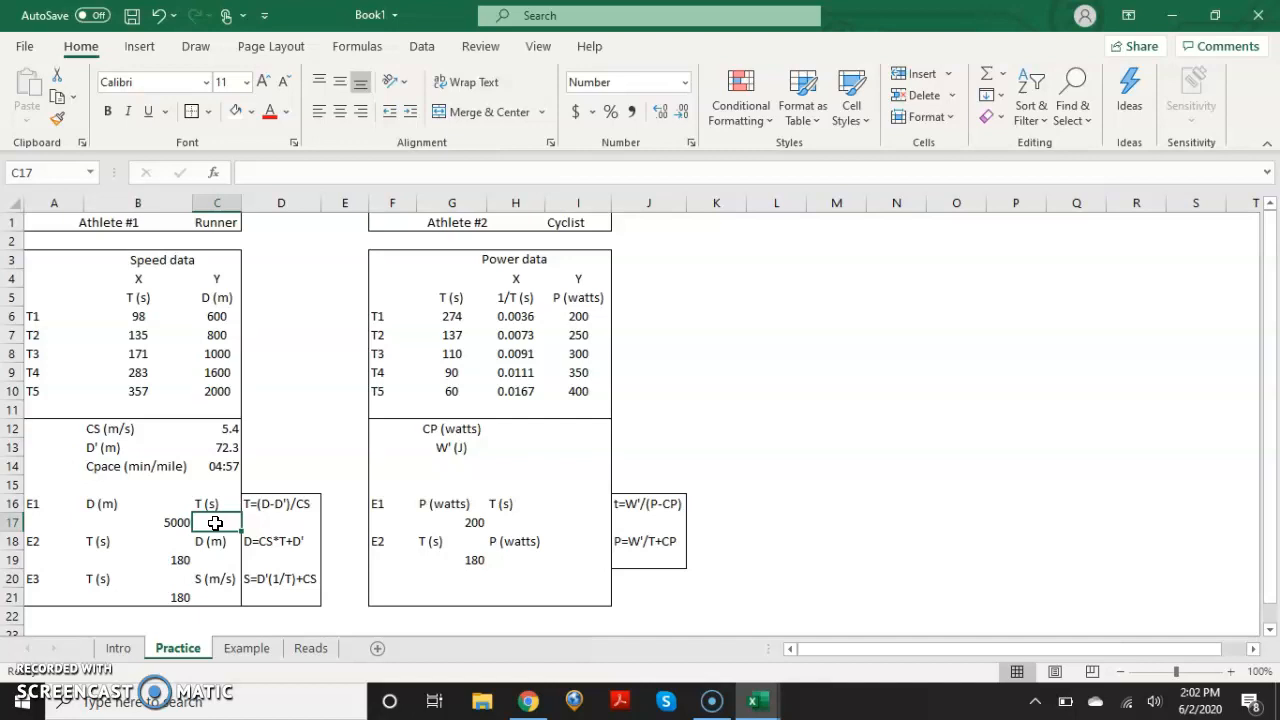
{"action": "left_click", "coordinate": [176, 522]}
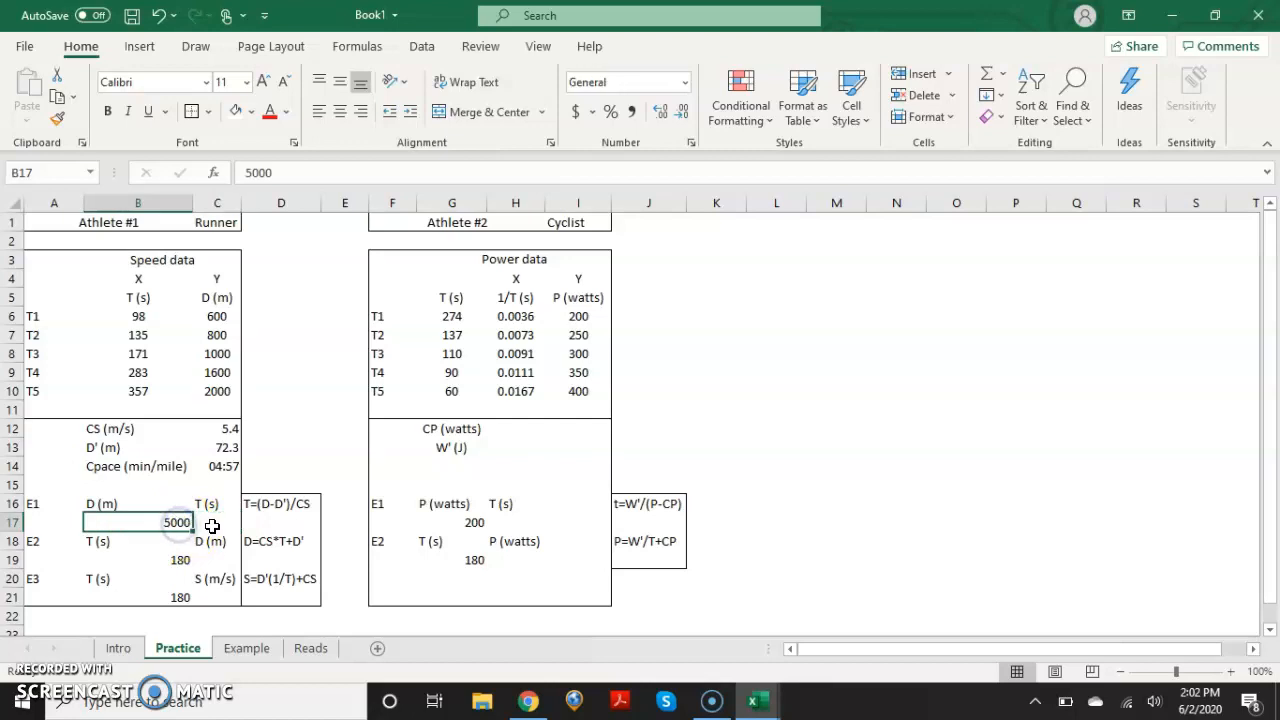
{"action": "left_click", "coordinate": [219, 524]}
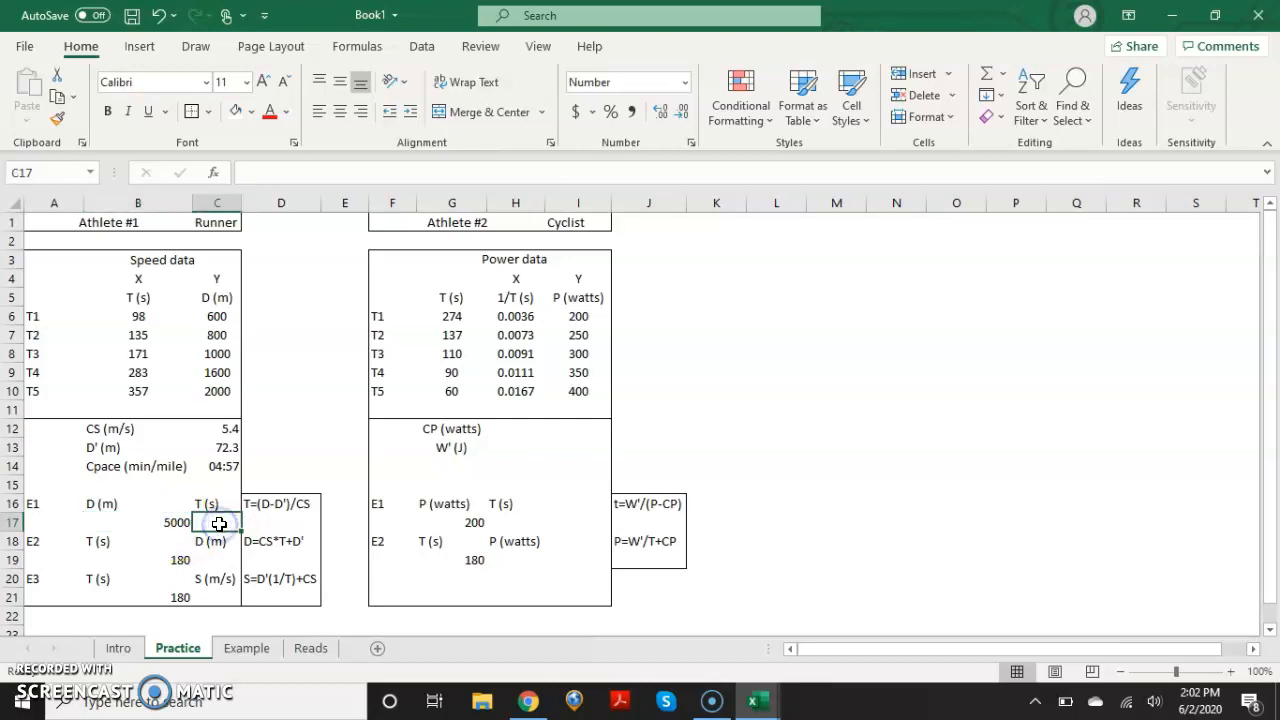
{"action": "type", "text": "=("}
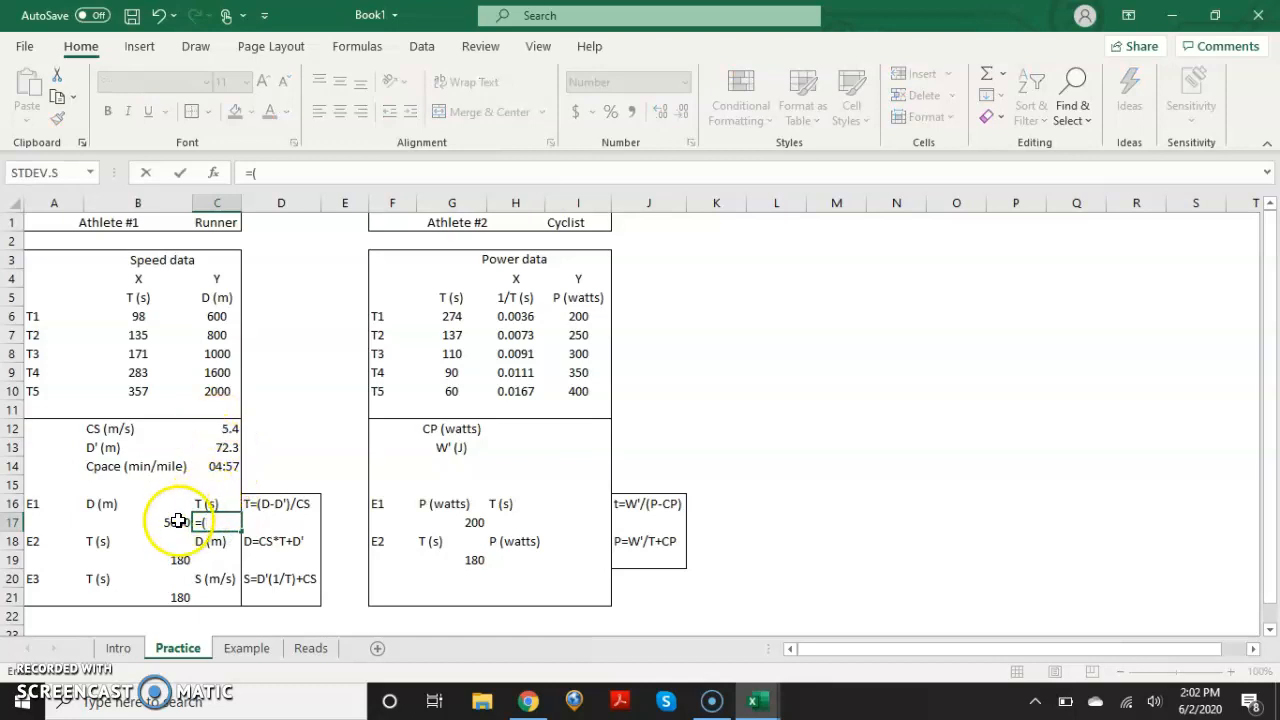
{"action": "left_click", "coordinate": [176, 522]}
{"action": "type", "text": "-"}
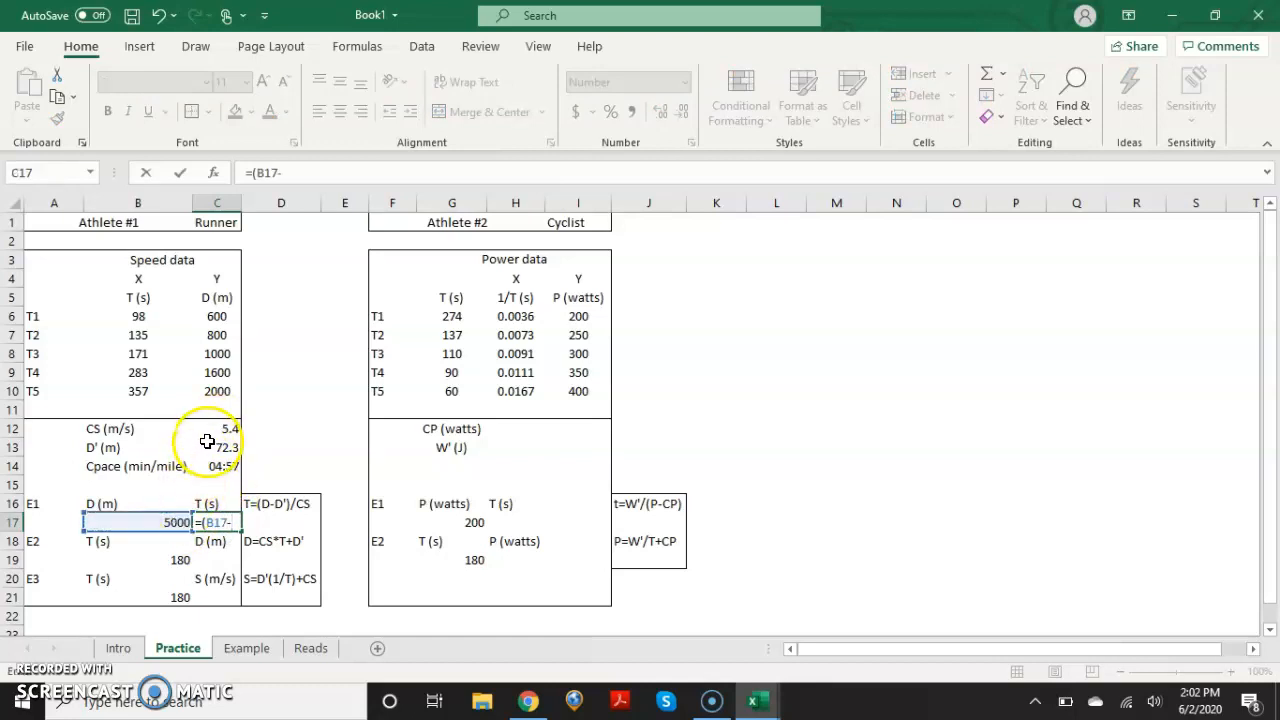
{"action": "left_click", "coordinate": [211, 448]}
{"action": "type", "text": ")/"}
{"action": "left_click", "coordinate": [217, 428]}
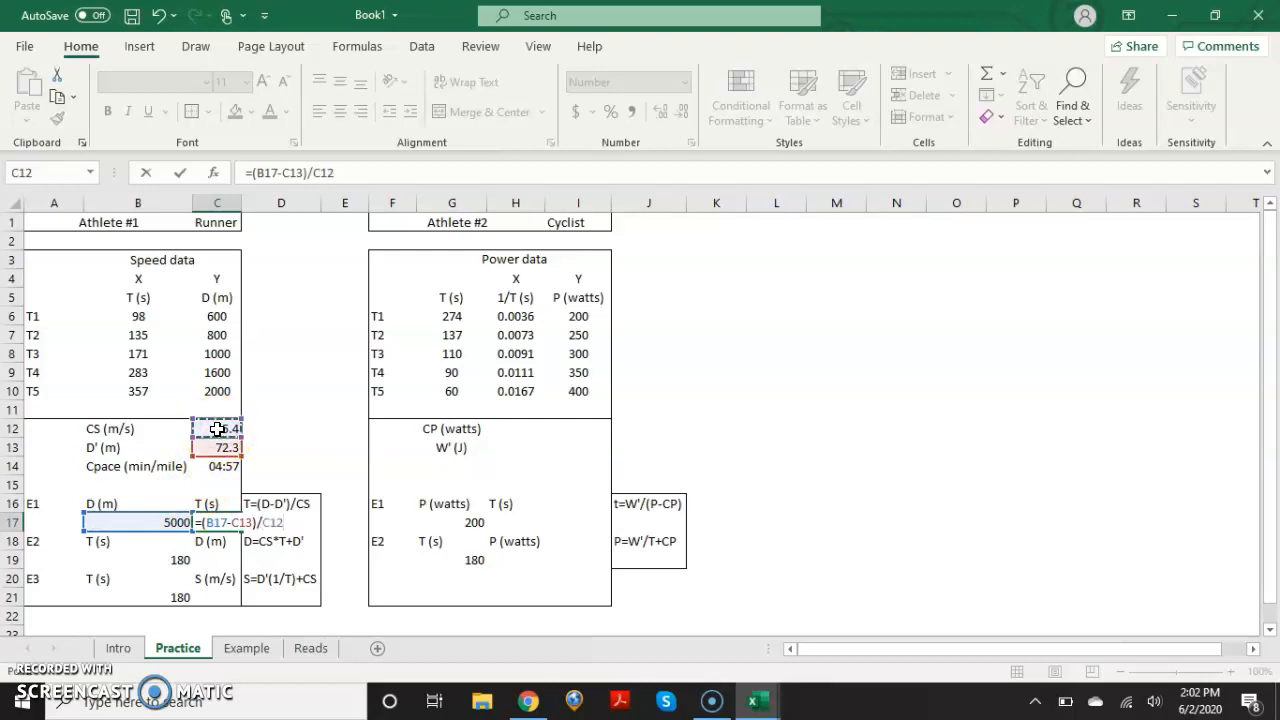
{"action": "key", "text": "Return"}
{"action": "left_click", "coordinate": [218, 522]}
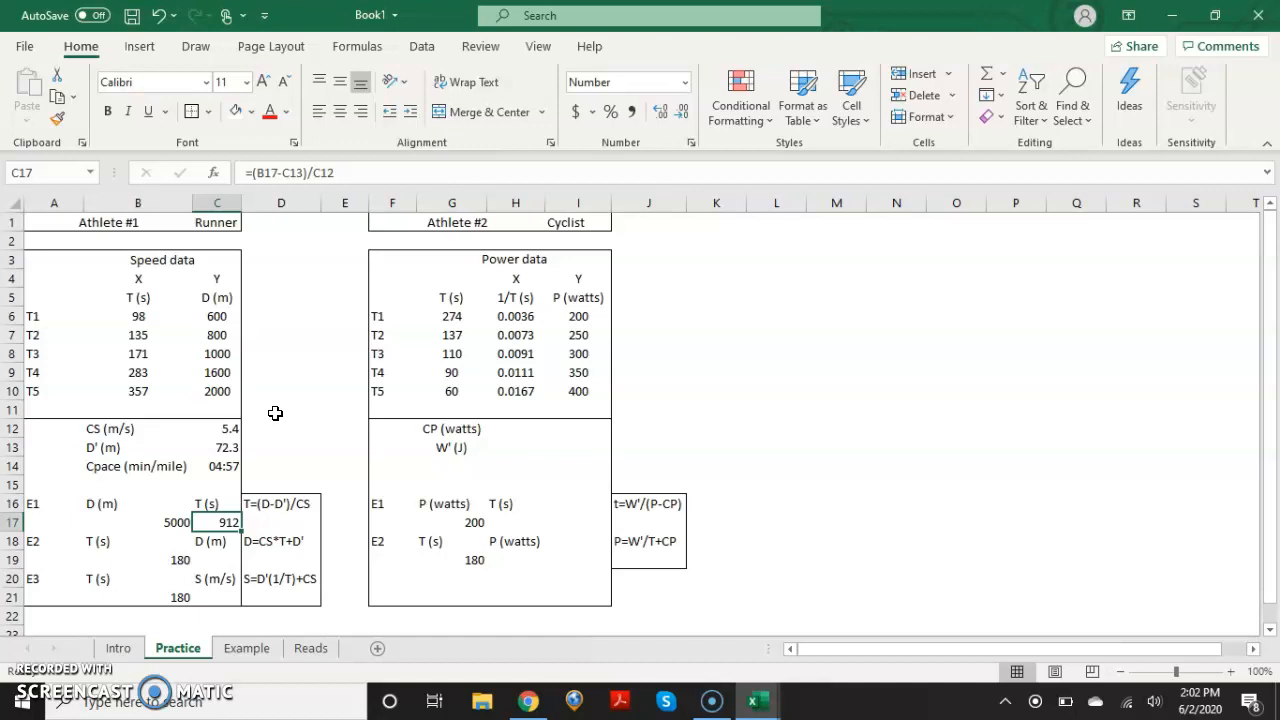
- Predict the runner's distance for the 180 s effort in C19 with the formula =C12*B19+C13
{"action": "left_click", "coordinate": [212, 561]}
{"action": "type", "text": "="}
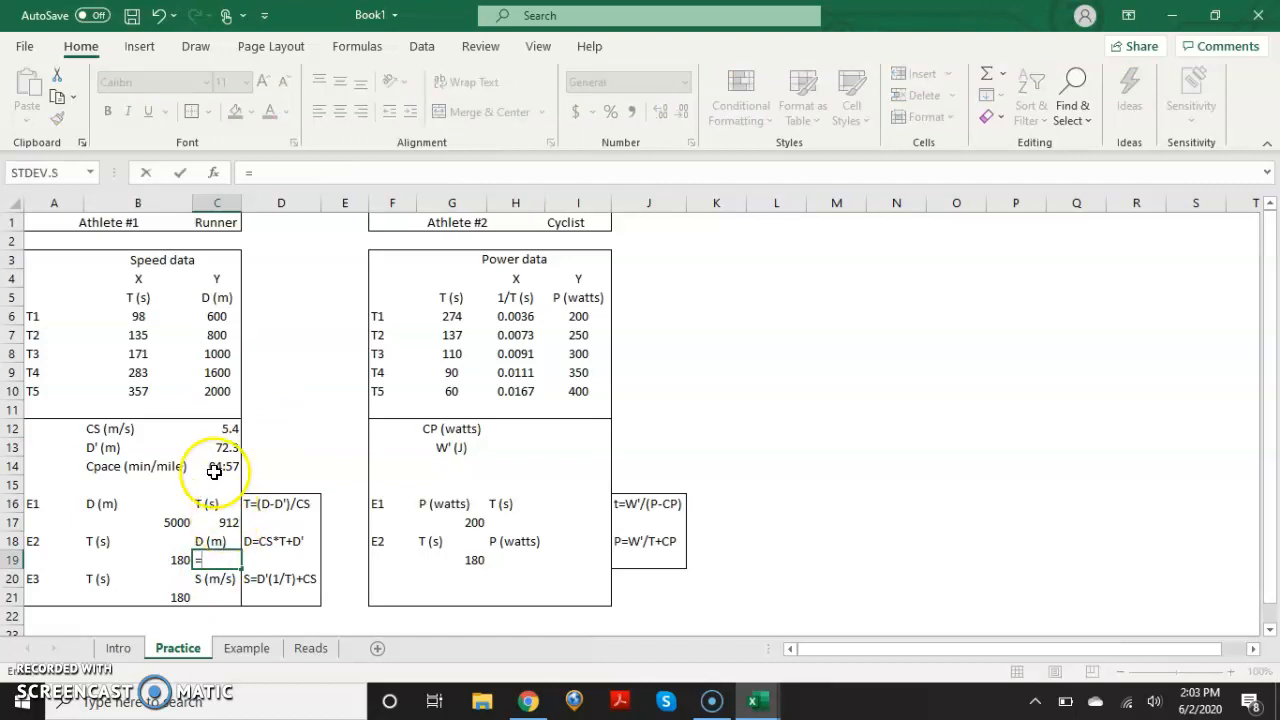
{"action": "left_click", "coordinate": [213, 430]}
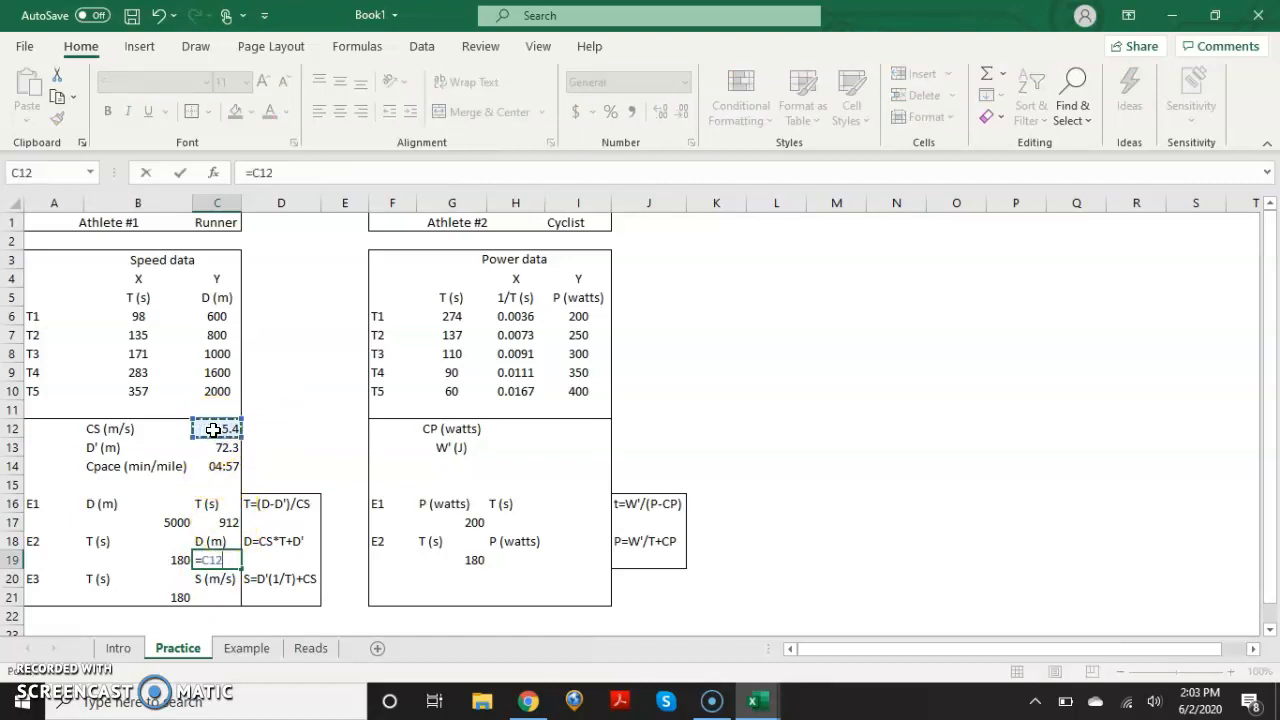
{"action": "type", "text": "*"}
{"action": "left_click", "coordinate": [173, 560]}
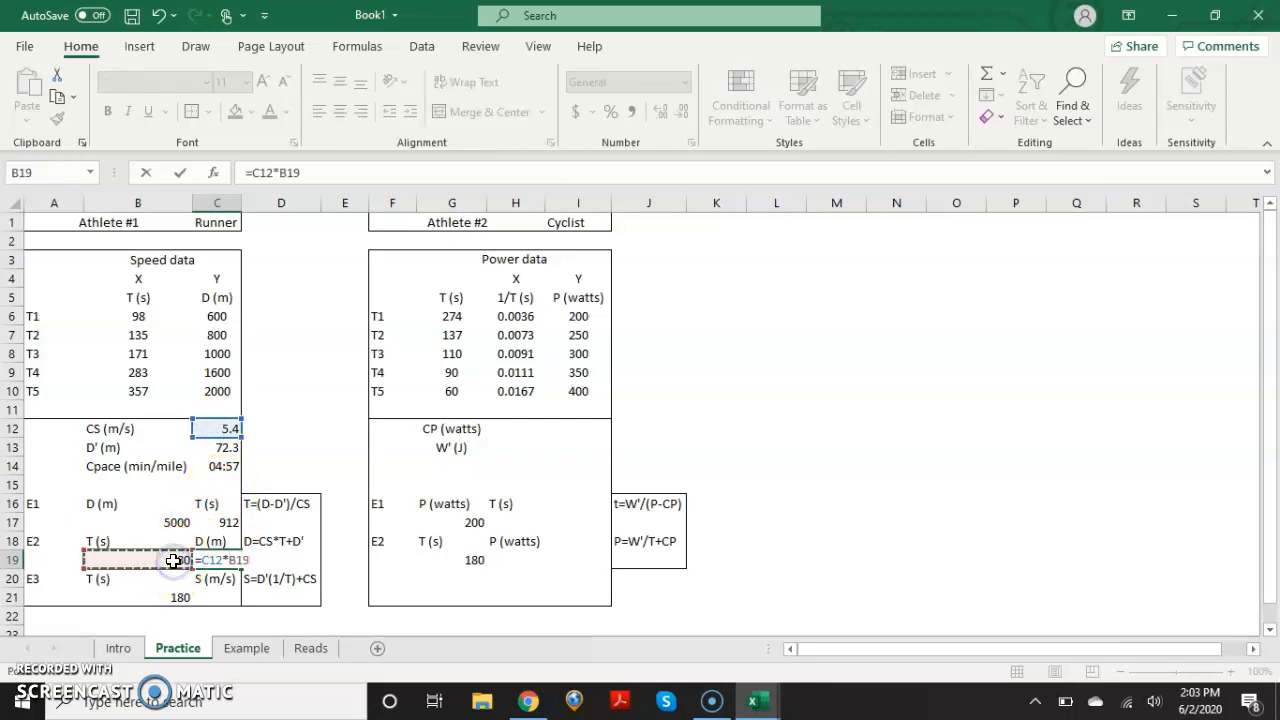
{"action": "type", "text": "+"}
{"action": "left_click", "coordinate": [206, 450]}
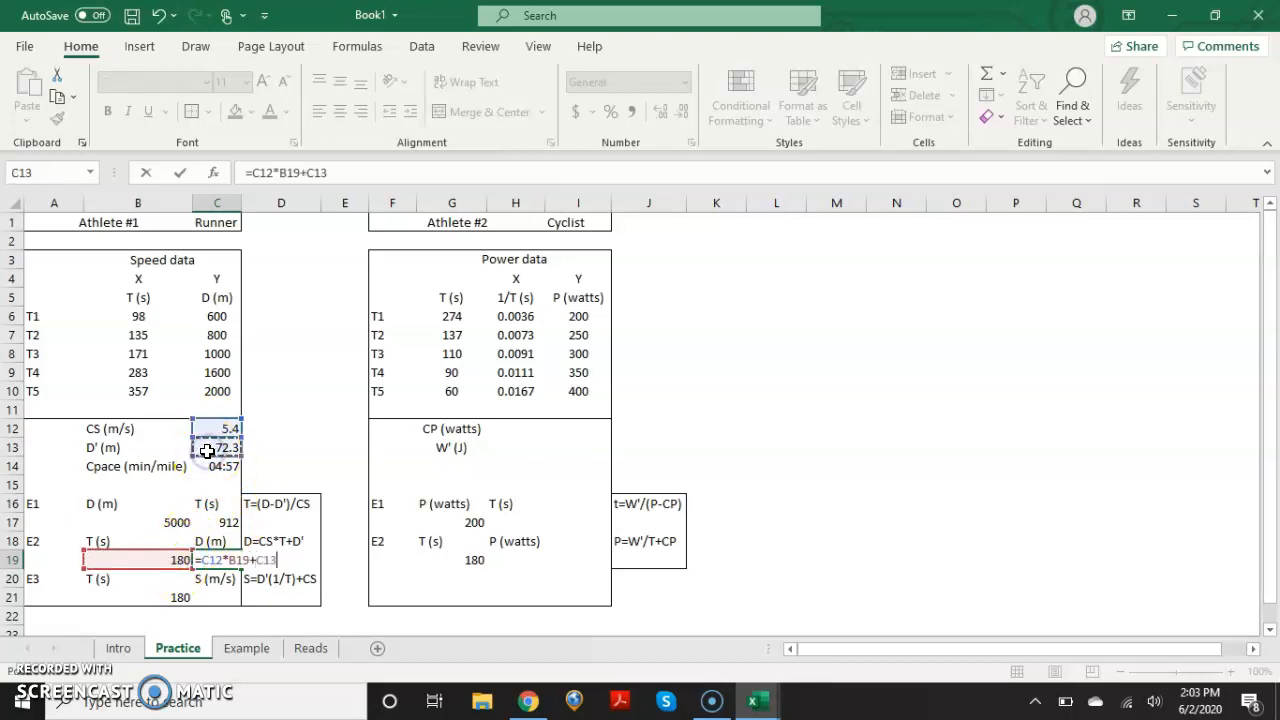
{"action": "key", "text": "Return"}
- Predict the runner's speed for the E3 effort in C21 with the formula =C13*(1/B21)+C12
{"action": "left_click", "coordinate": [210, 600]}
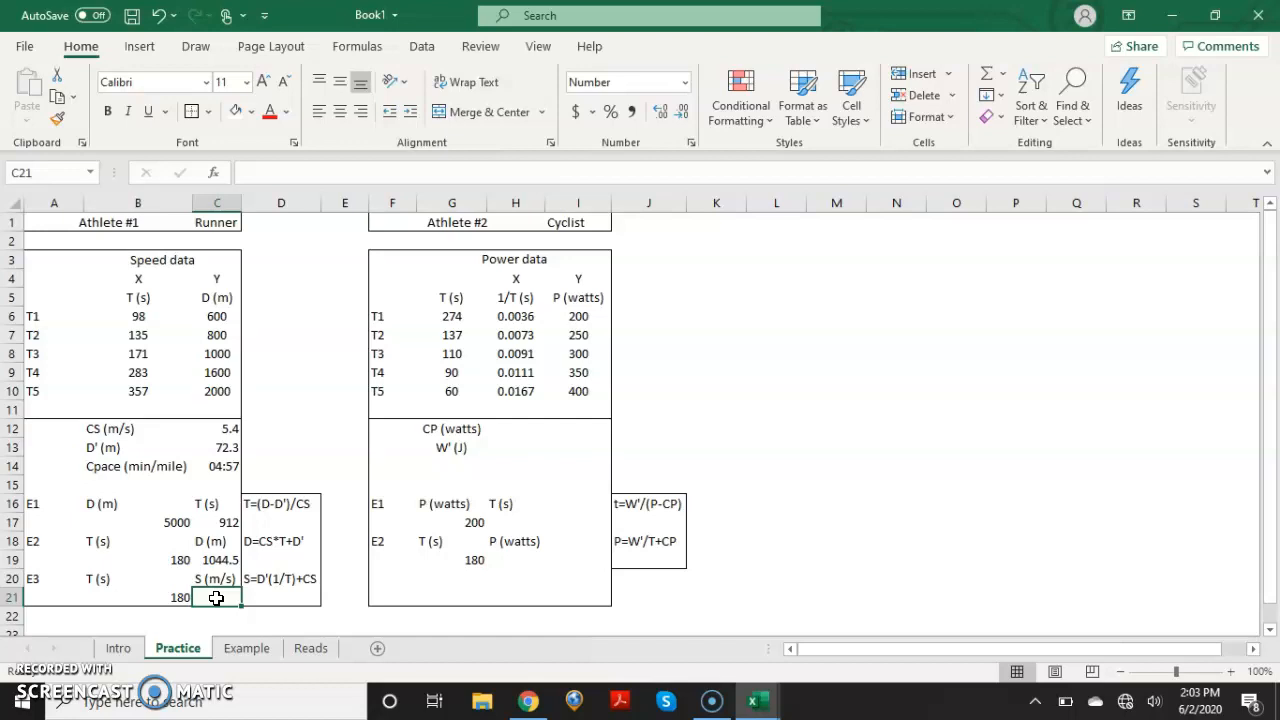
{"action": "type", "text": "="}
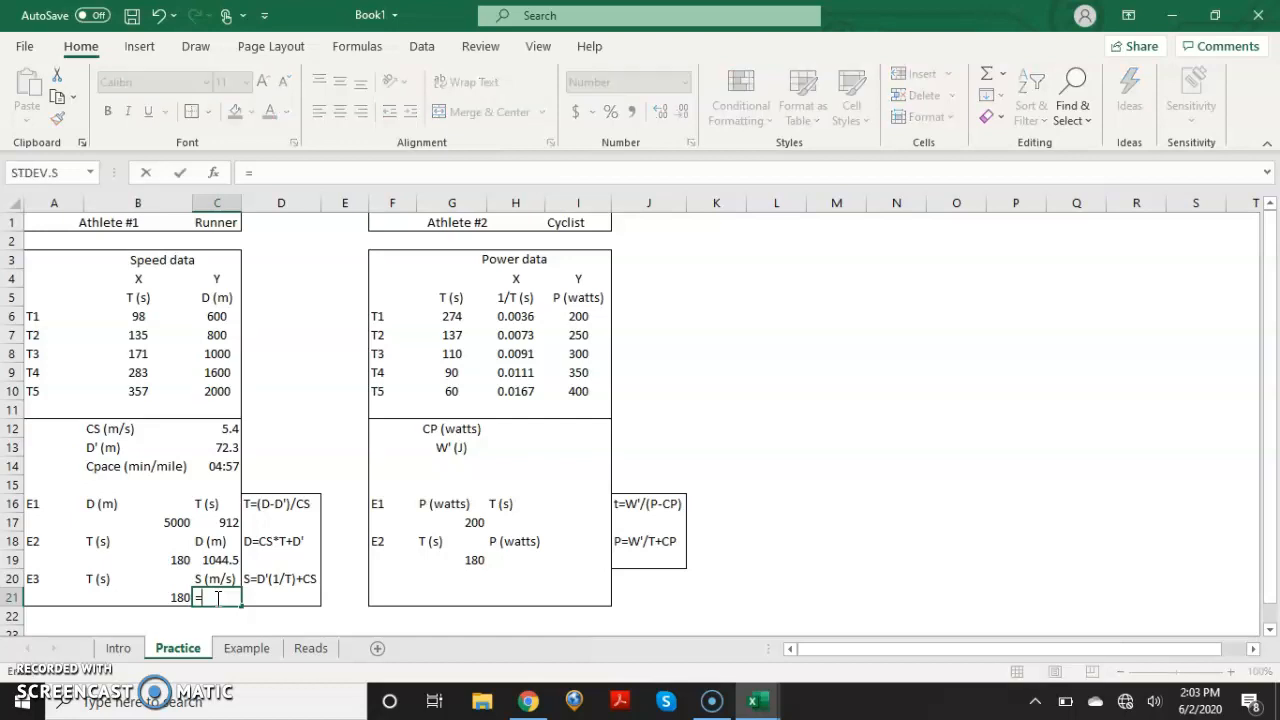
{"action": "left_click", "coordinate": [213, 447]}
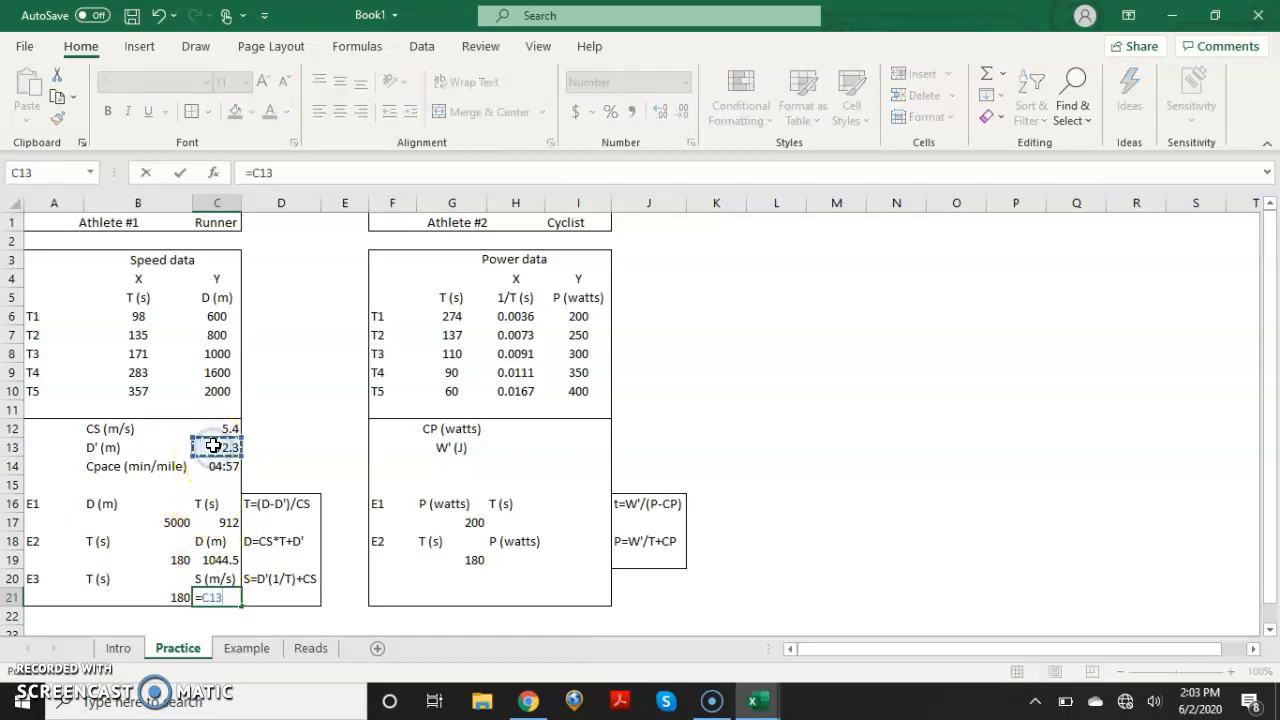
{"action": "type", "text": "(1/"}
{"action": "left_click", "coordinate": [145, 598]}
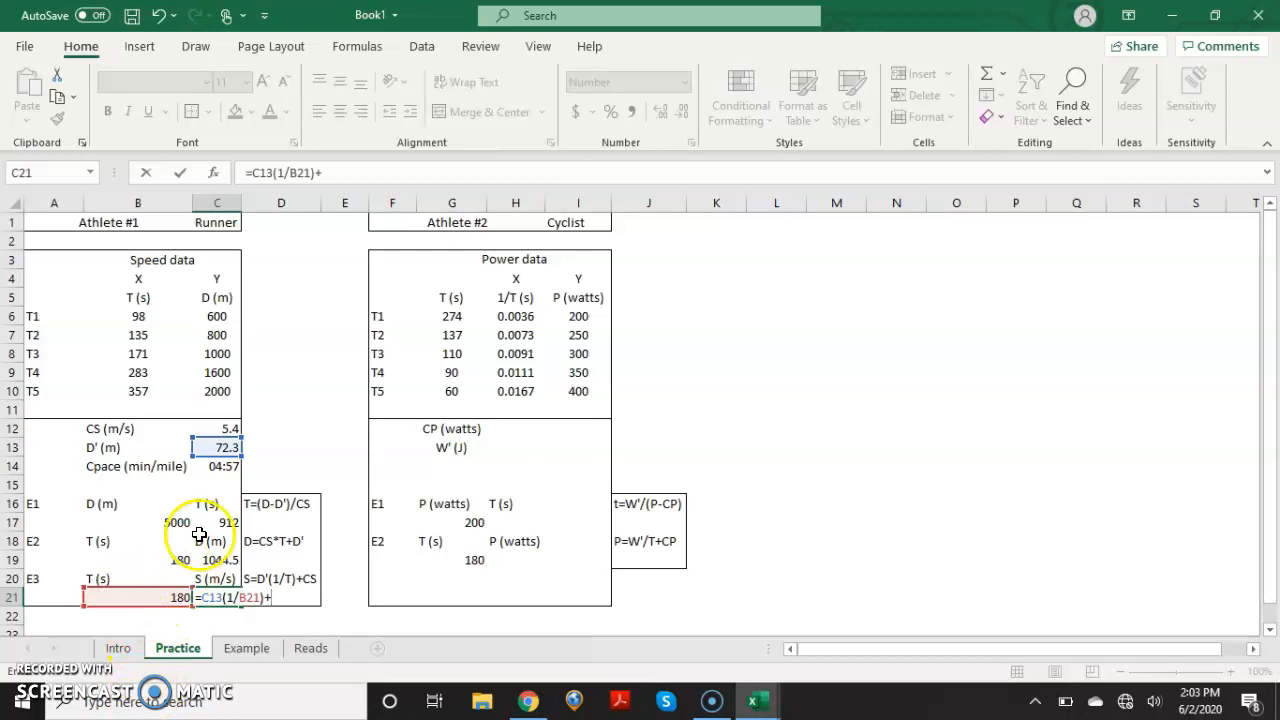
{"action": "left_click", "coordinate": [219, 428]}
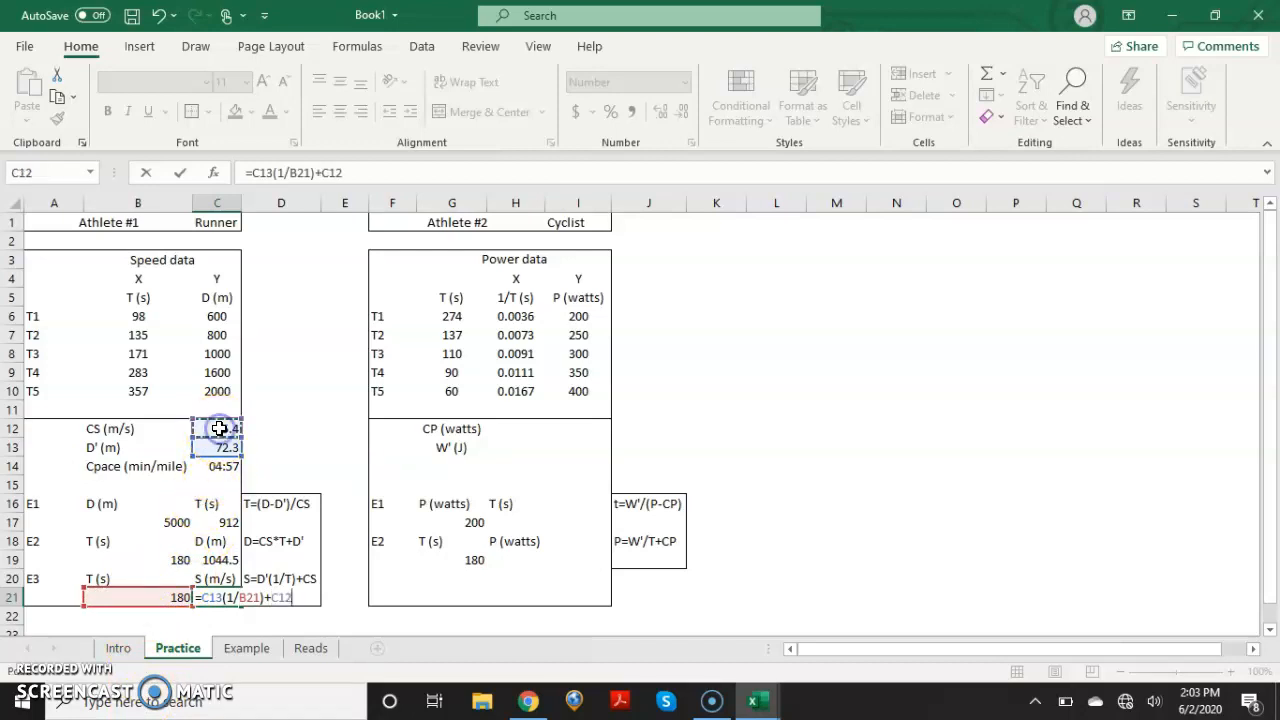
{"action": "key", "text": "Return"}
{"action": "key", "text": "Return"}
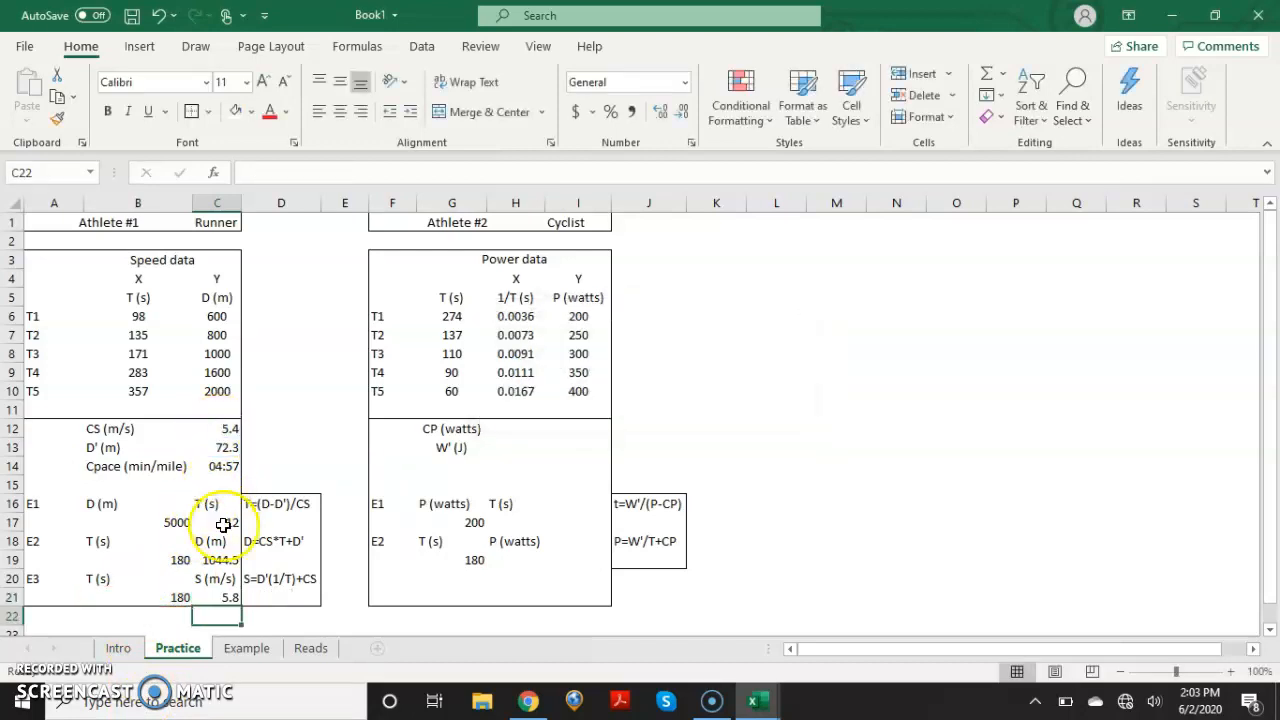
{"action": "left_click", "coordinate": [218, 597]}
{"action": "left_click", "coordinate": [181, 596]}
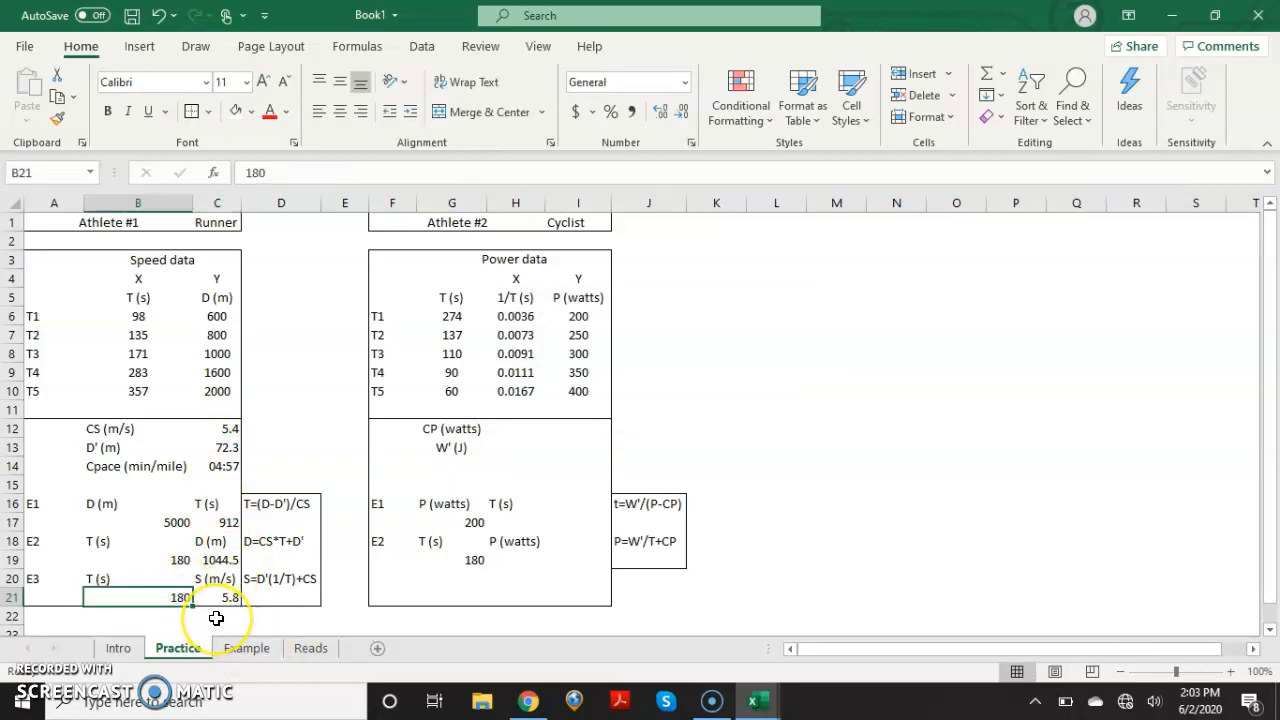
{"action": "left_click", "coordinate": [218, 597]}
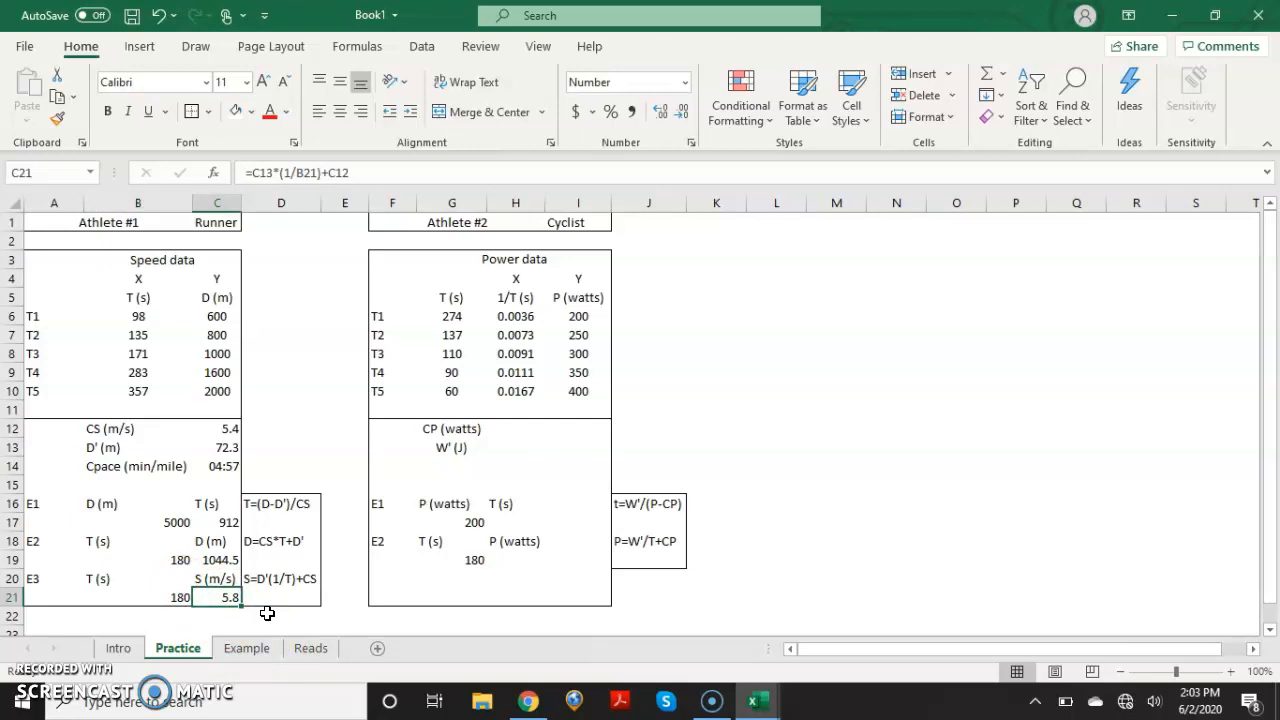
- Try E3 times of 200 s and 60 s in B21 to test the speed prediction
{"action": "left_click", "coordinate": [178, 597]}
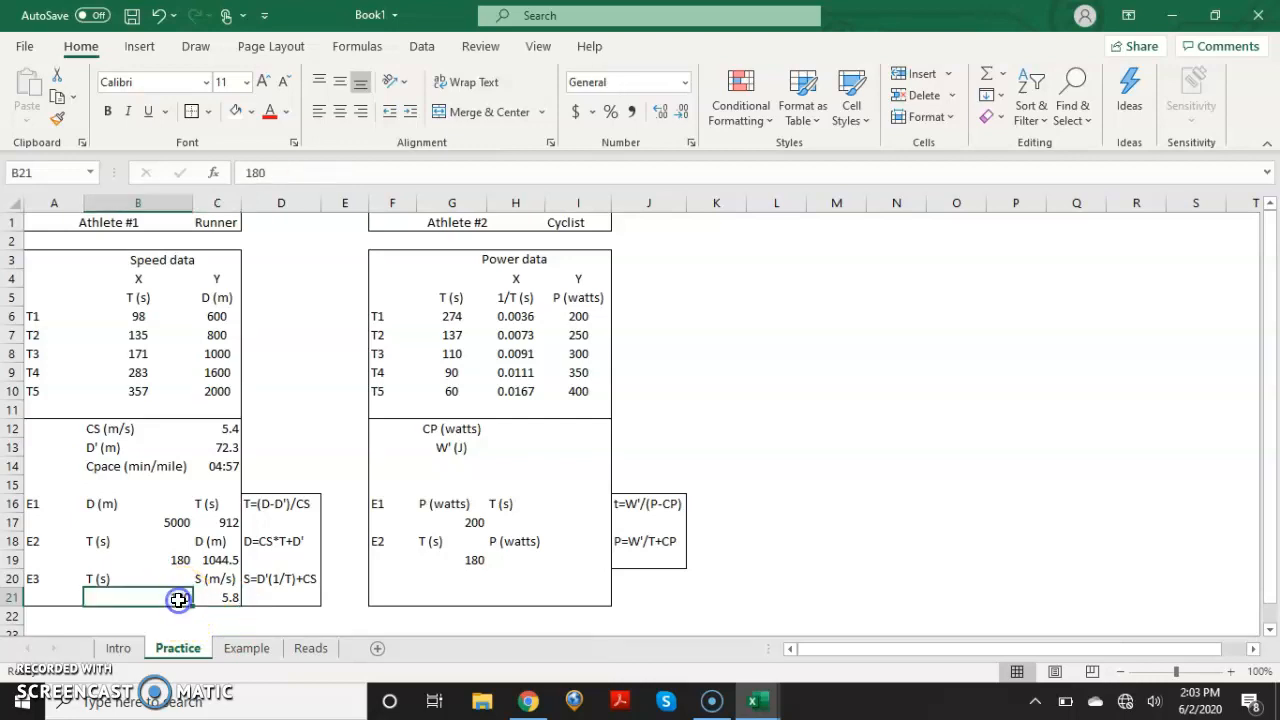
{"action": "type", "text": "200"}
{"action": "key", "text": "Return"}
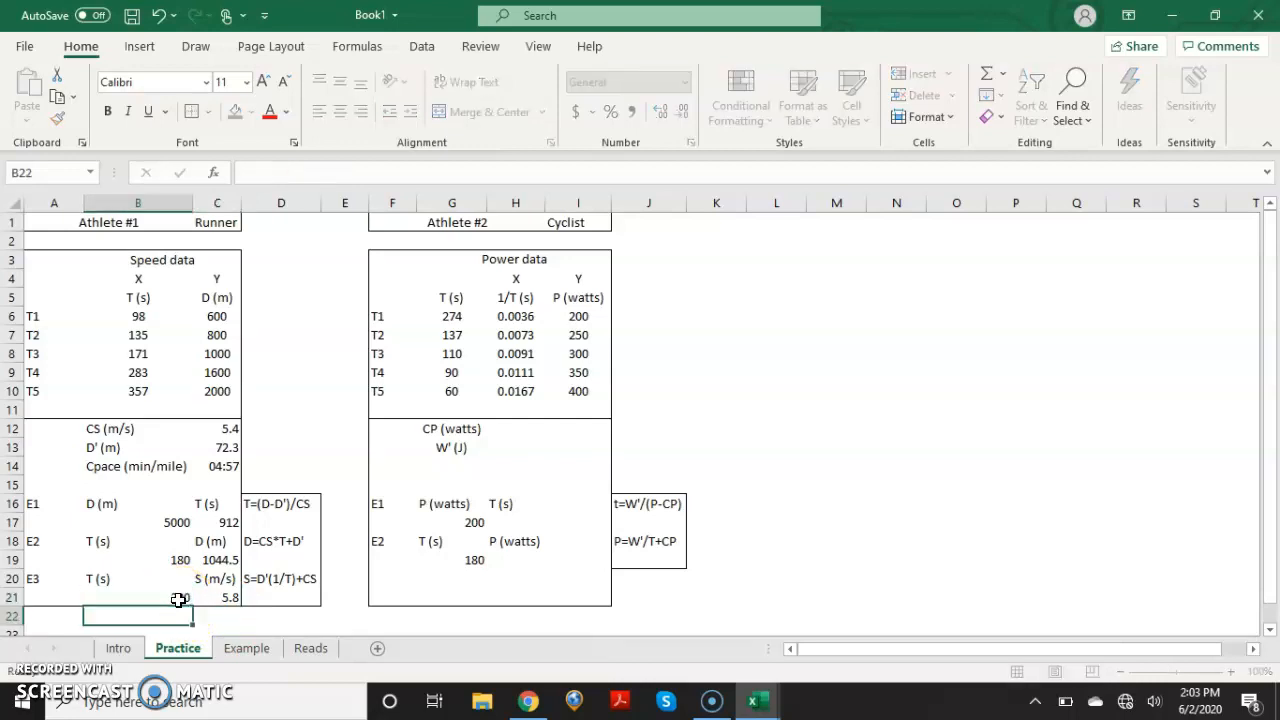
{"action": "left_click", "coordinate": [178, 599]}
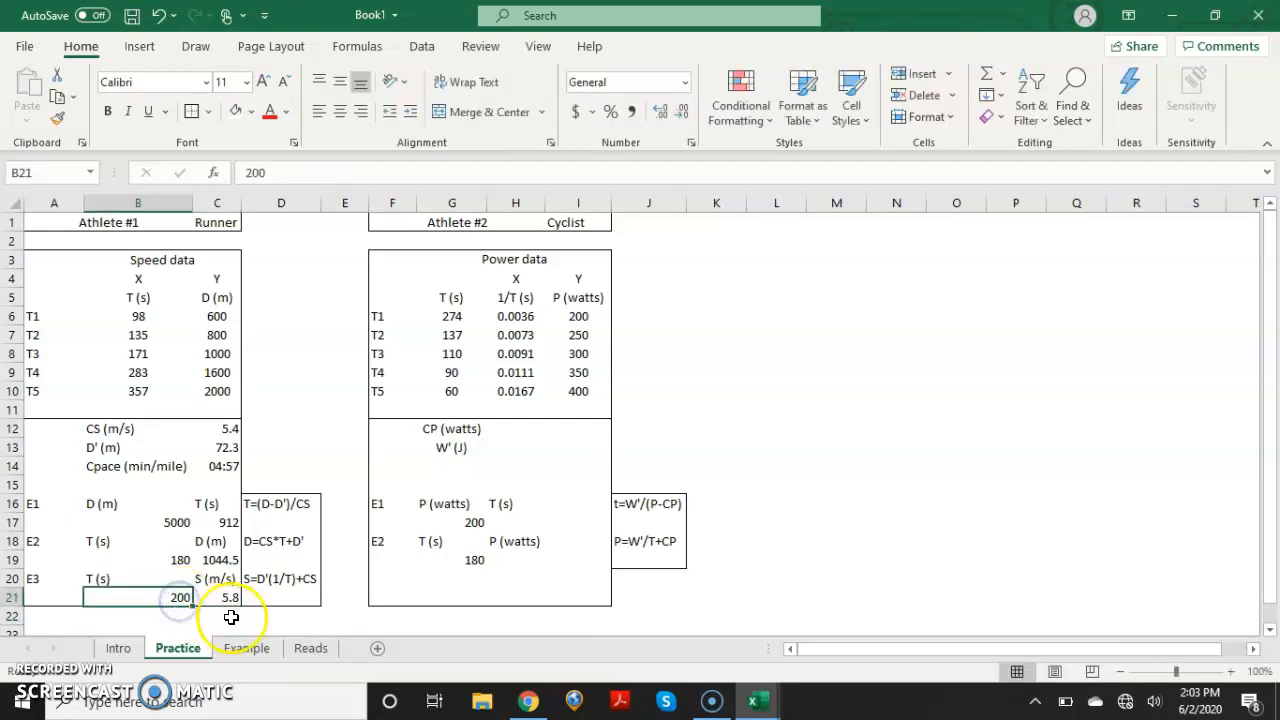
{"action": "type", "text": "60"}
{"action": "key", "text": "Return"}
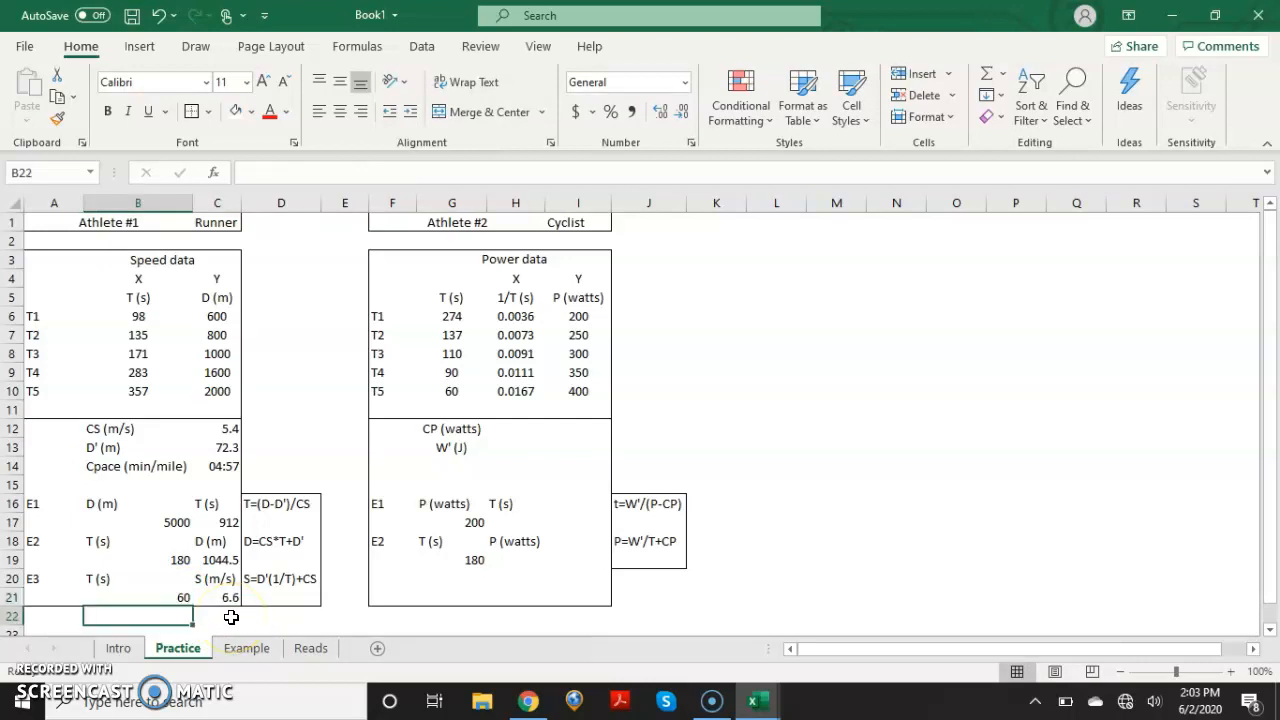
{"action": "left_click", "coordinate": [230, 597]}
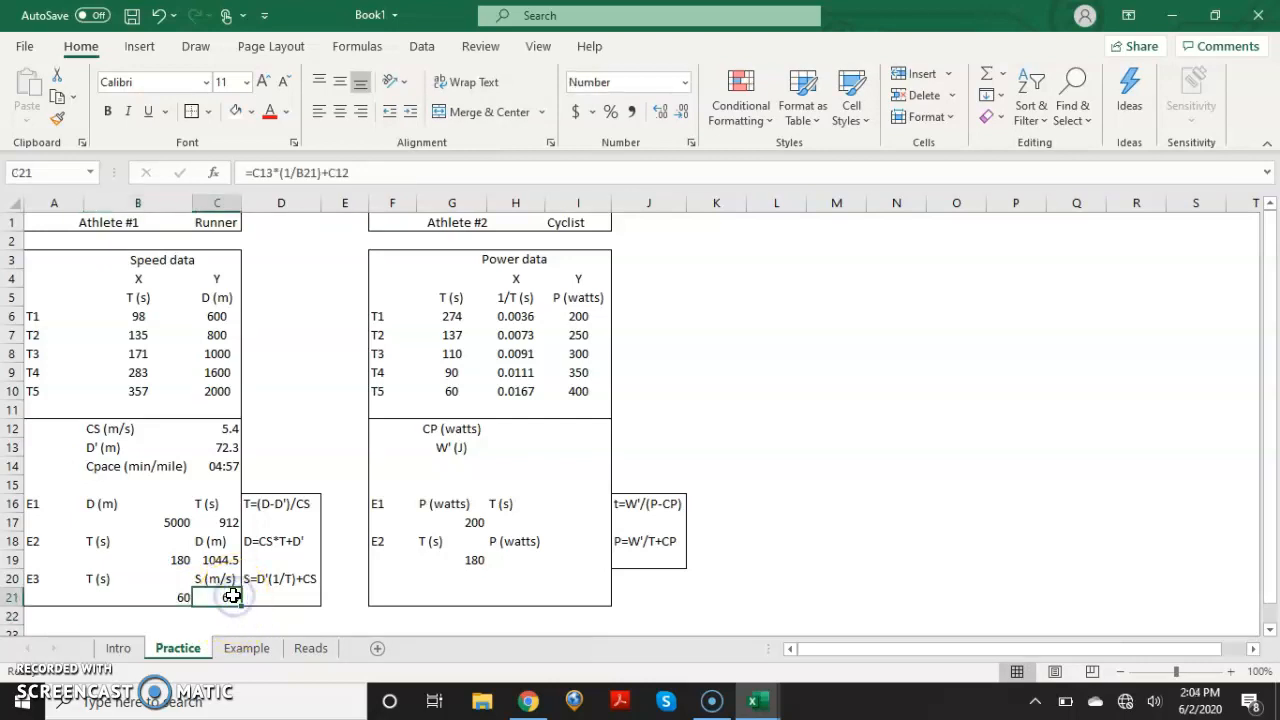
- Set the runner's E3 time in B21 to 120 s
{"action": "left_click", "coordinate": [172, 596]}
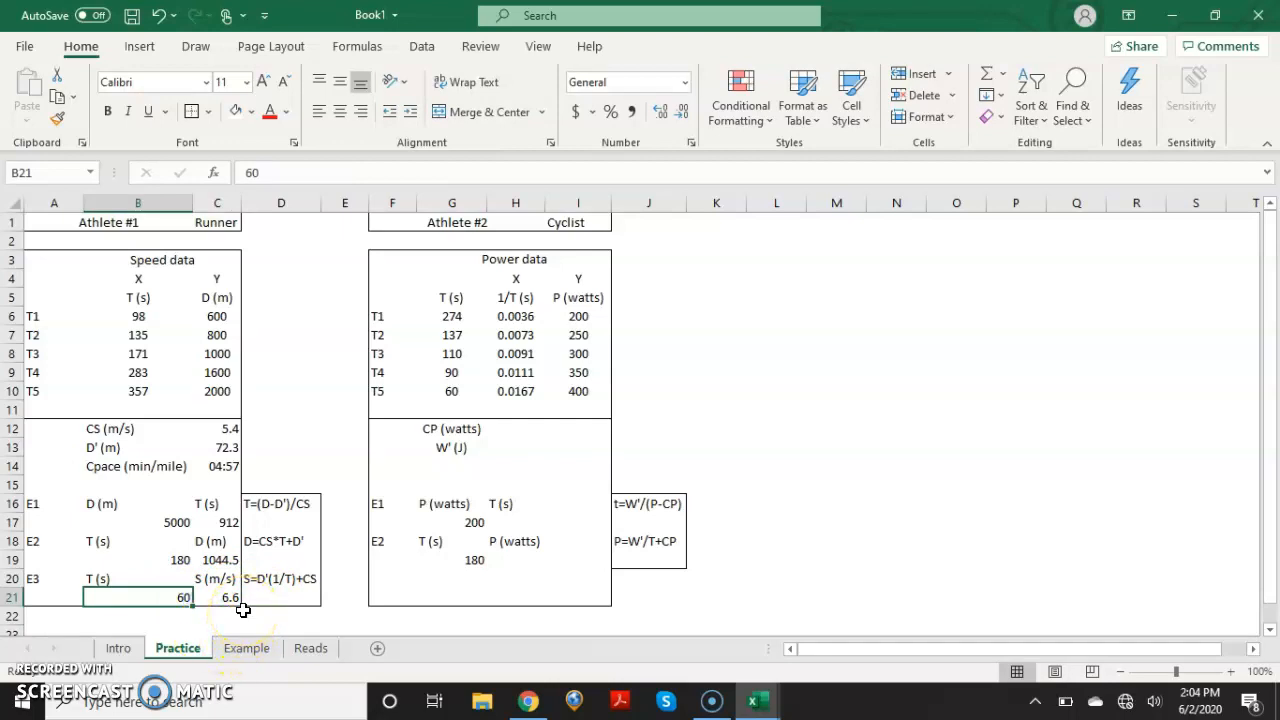
{"action": "type", "text": "120"}
{"action": "key", "text": "Return"}
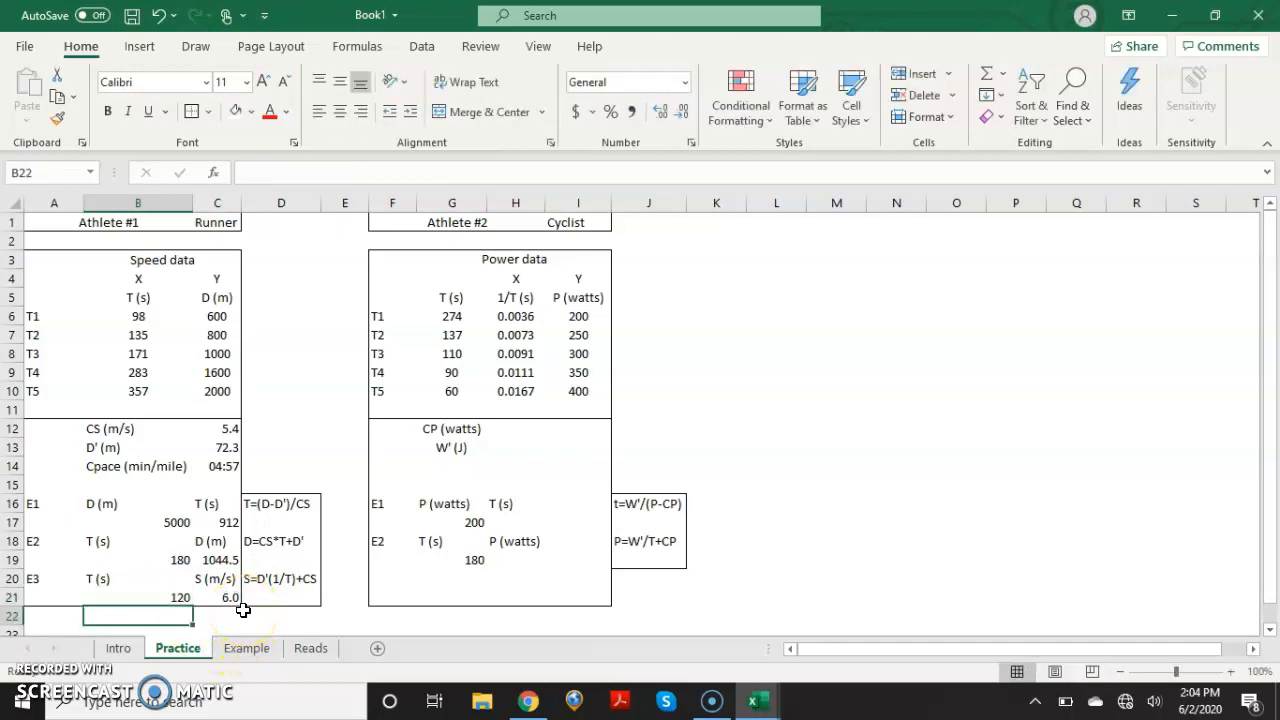
{"action": "left_click", "coordinate": [271, 597]}
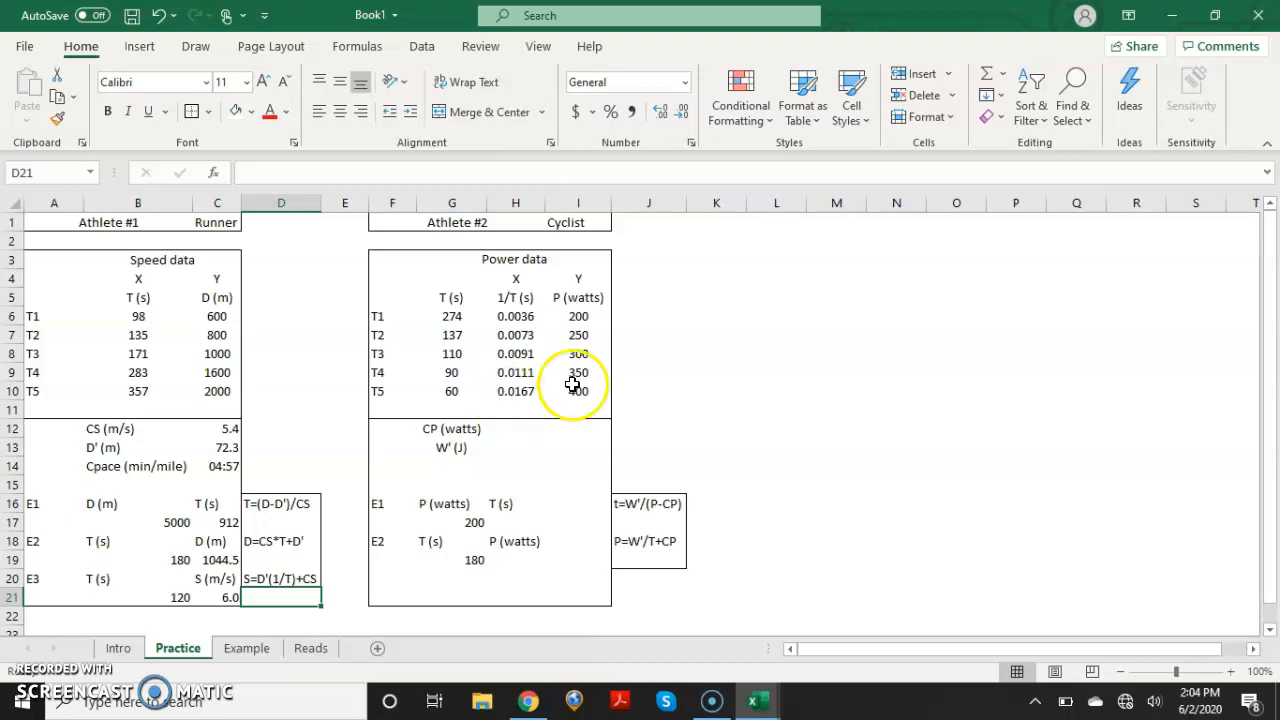
- Examine the cyclist's power data, comparing the trial times, inverse times and watts in G6:I10
{"action": "left_click", "coordinate": [718, 316]}
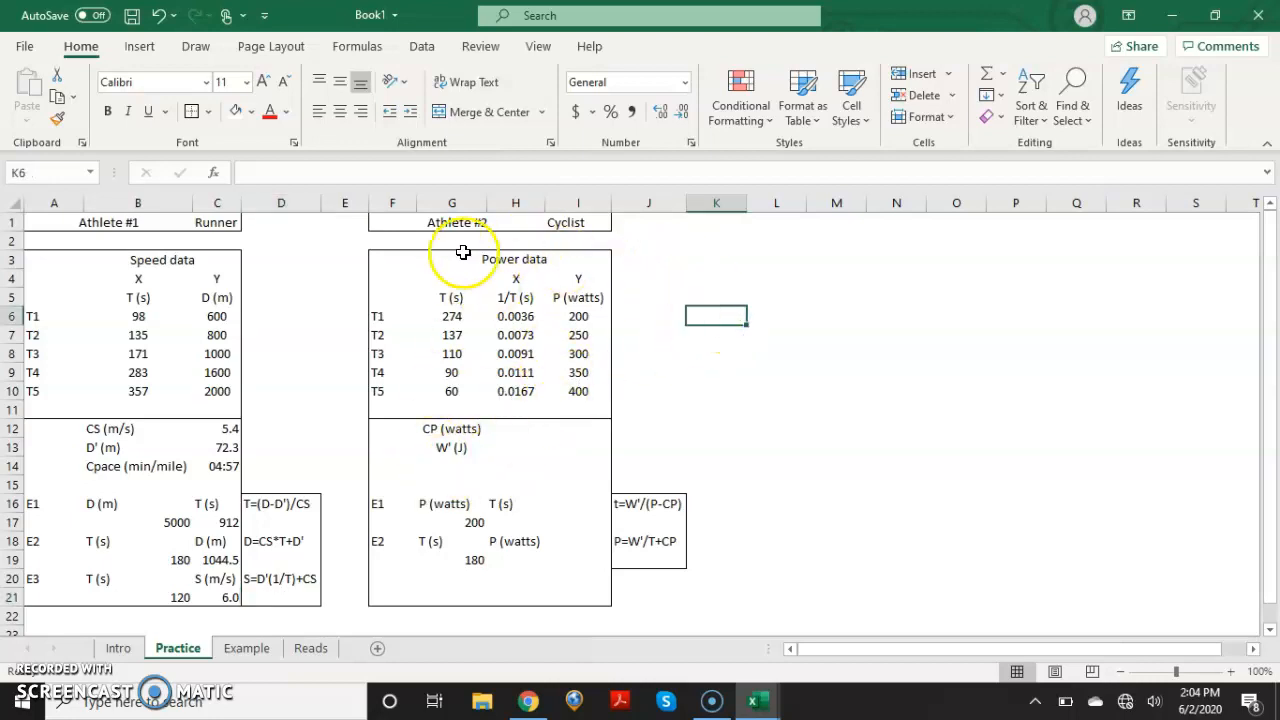
{"action": "left_click", "coordinate": [568, 224]}
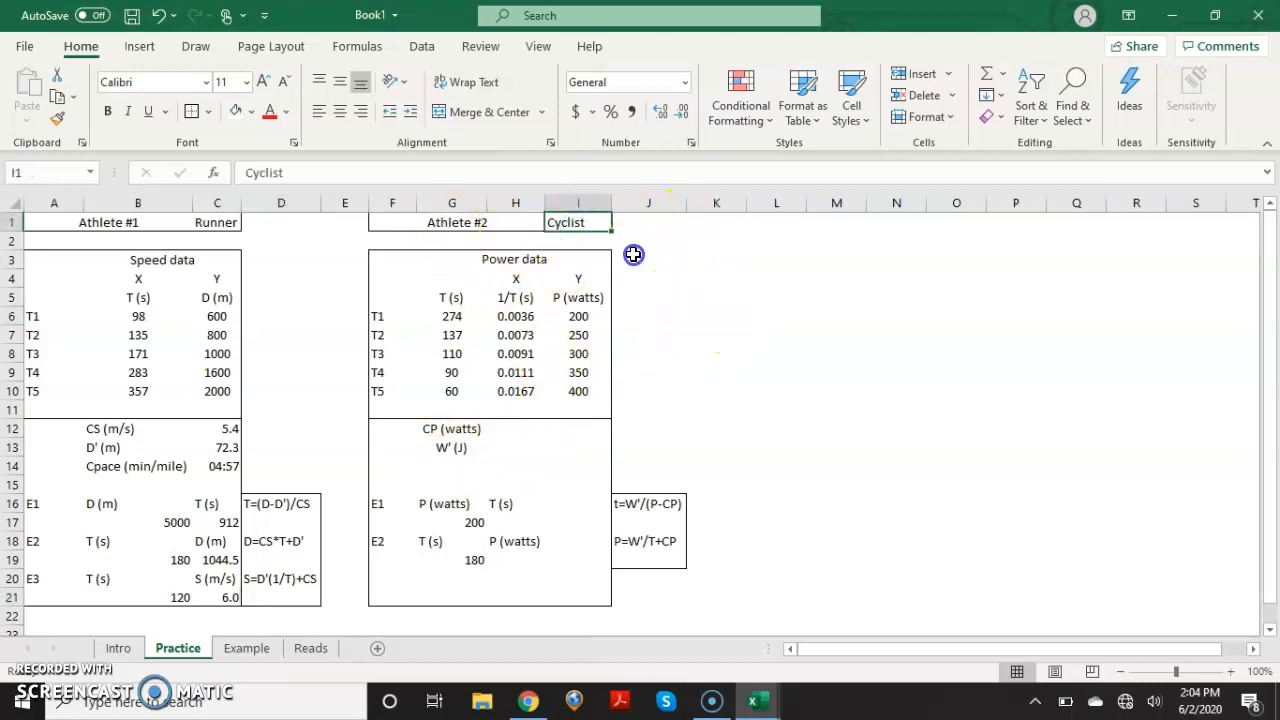
{"action": "left_click", "coordinate": [634, 256]}
{"action": "left_click", "coordinate": [642, 317]}
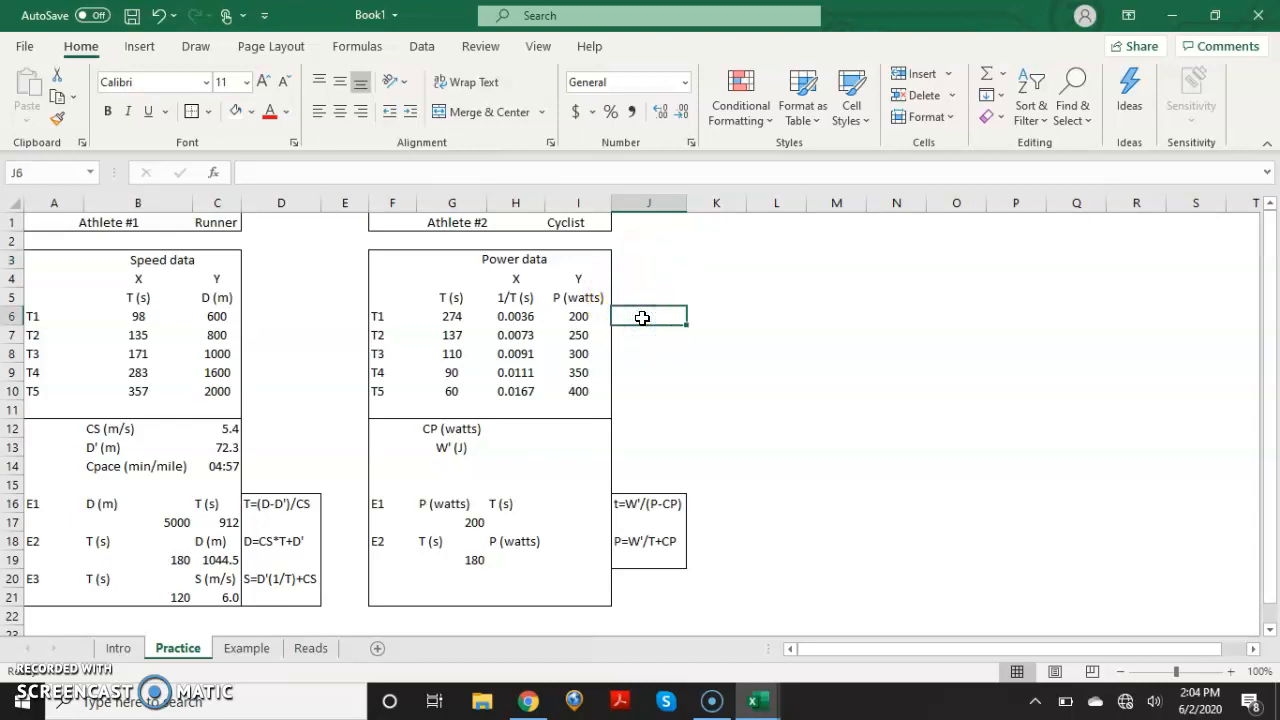
{"action": "left_click", "coordinate": [648, 241]}
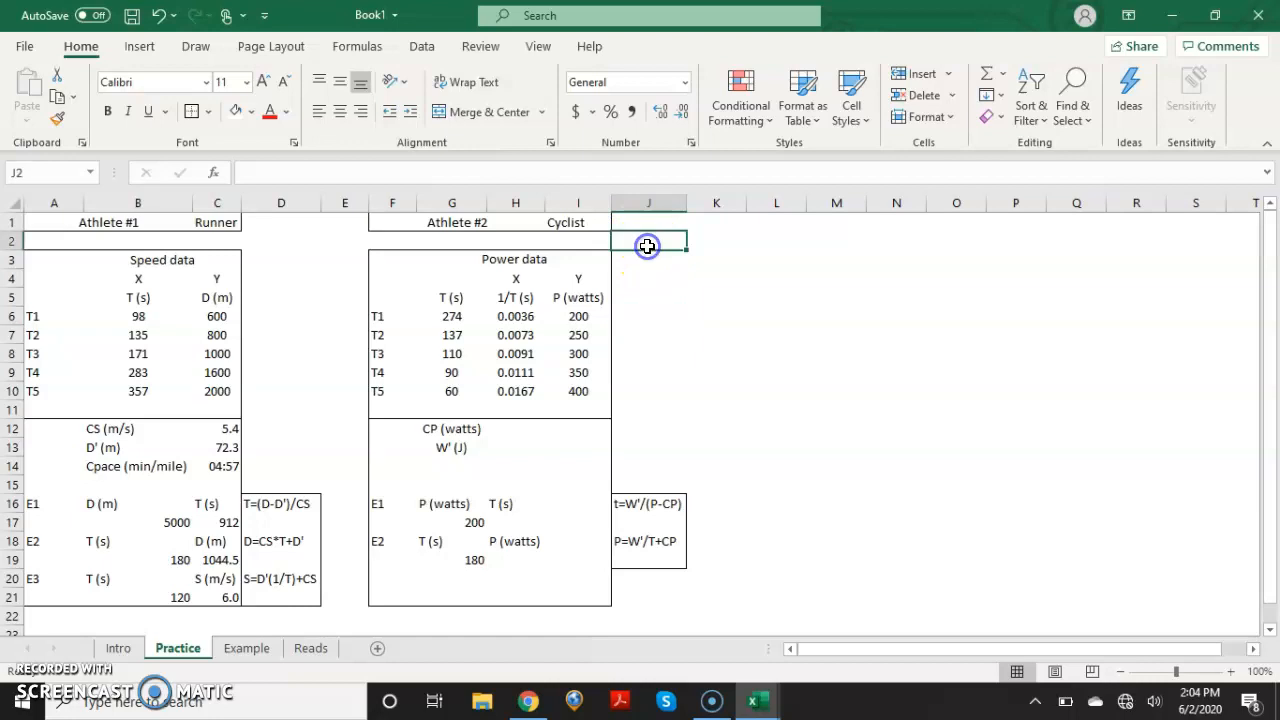
{"action": "left_click", "coordinate": [600, 317]}
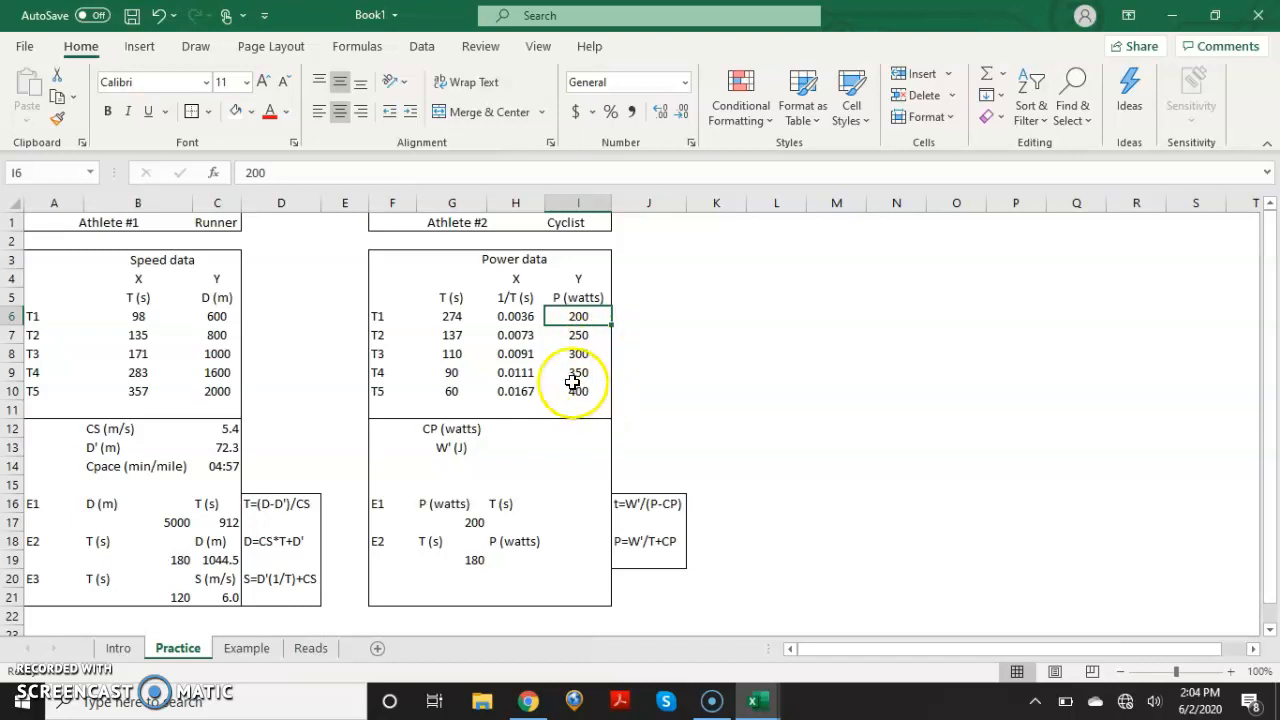
{"action": "left_click", "coordinate": [455, 317]}
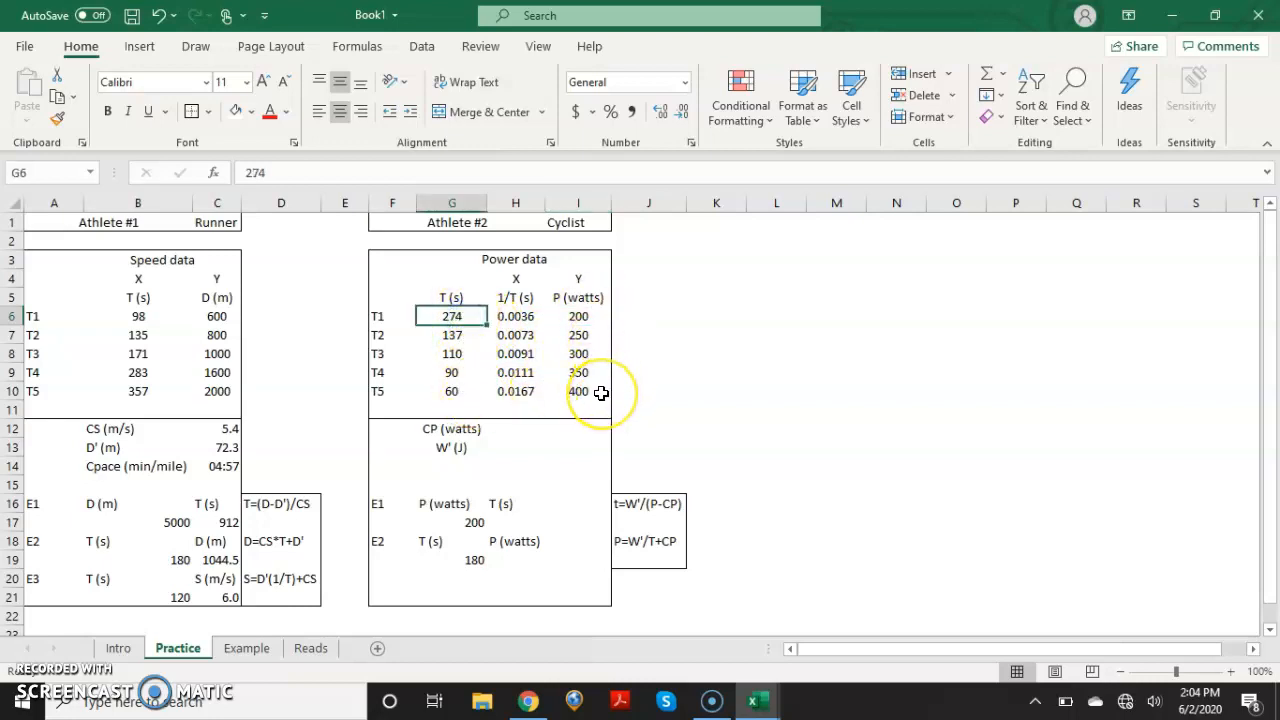
- Calculate the cyclist's critical power in H12 as the INTERCEPT of the watts I6:I10 against the inverse times H6:H10
{"action": "left_click", "coordinate": [520, 427]}
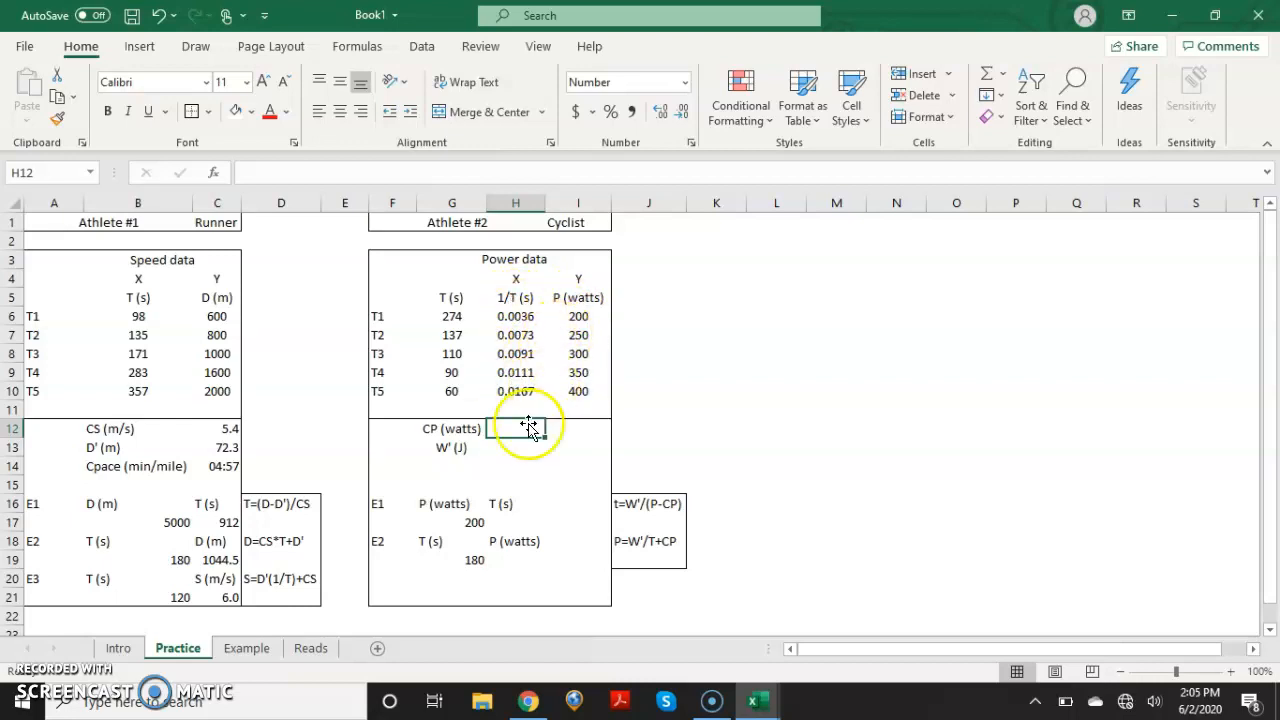
{"action": "type", "text": "="}
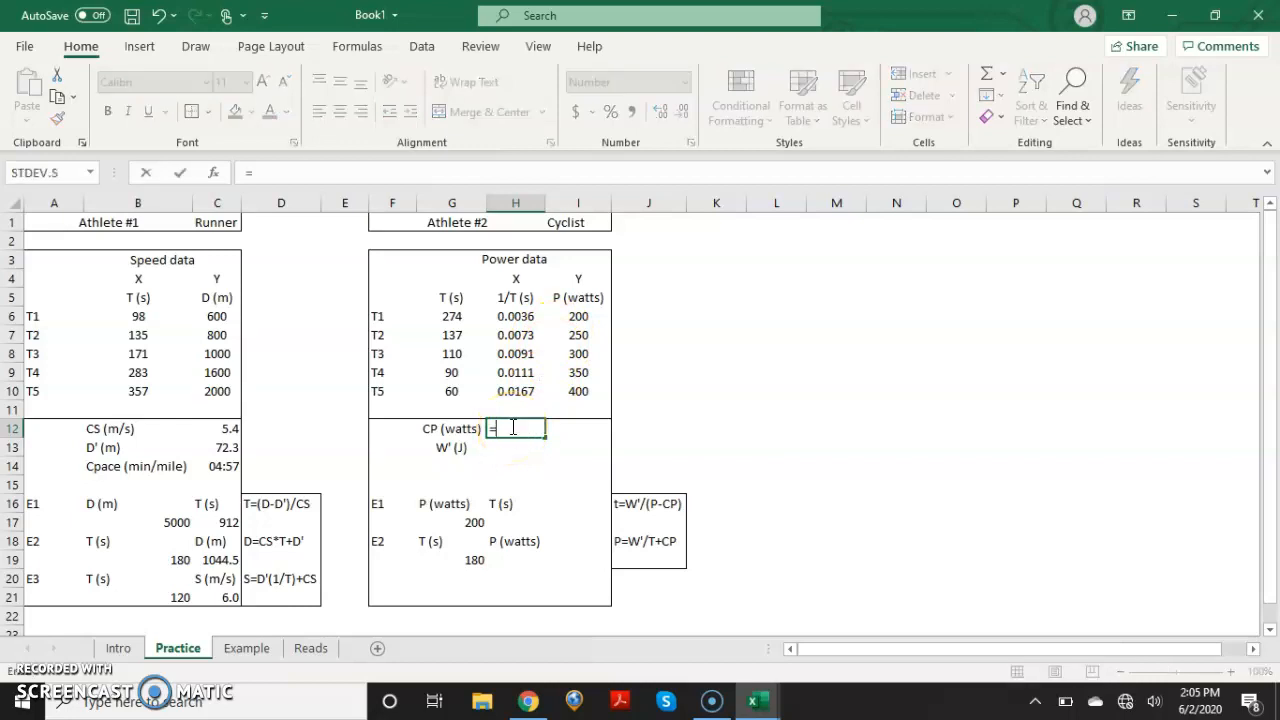
{"action": "type", "text": "intercep"}
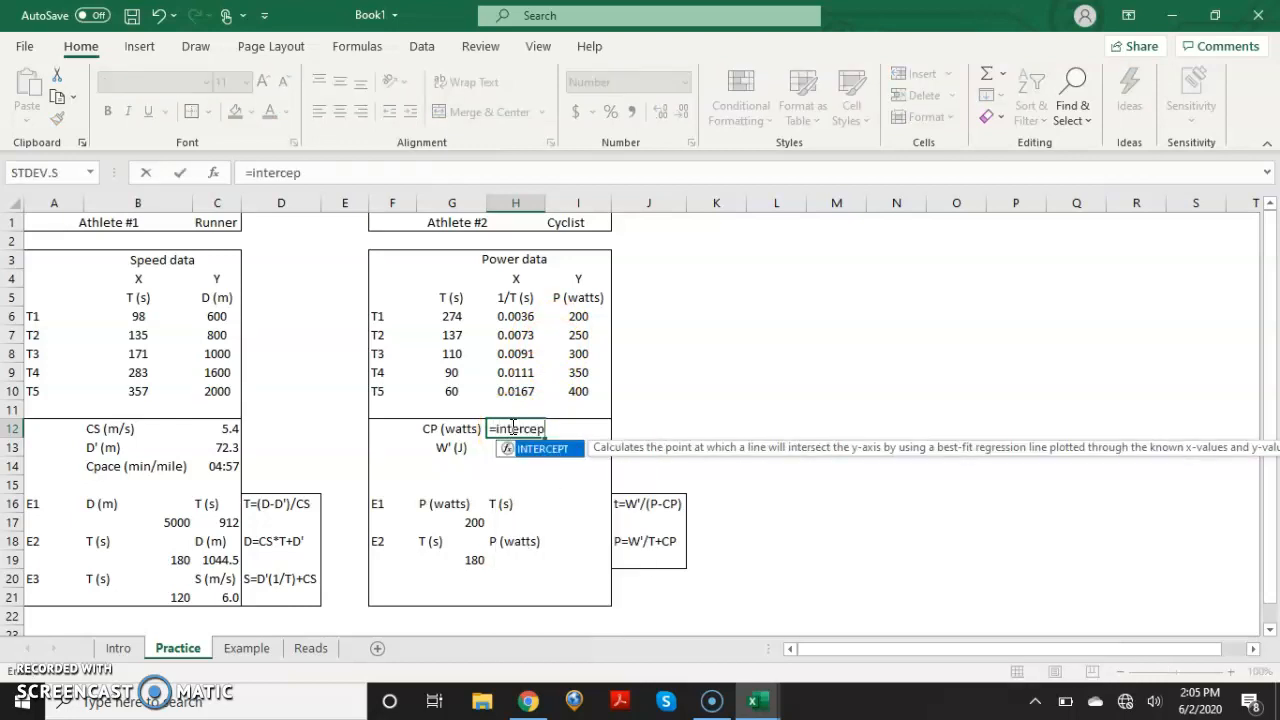
{"action": "key", "text": "Tab"}
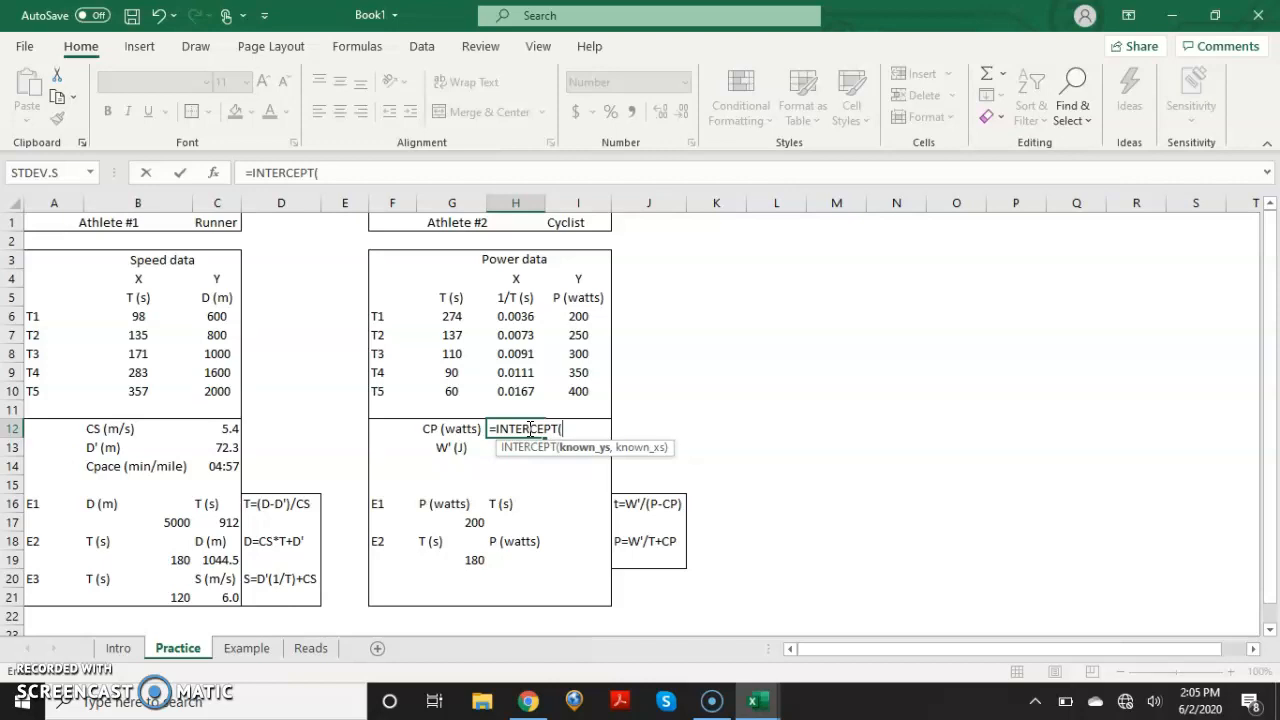
{"action": "left_click", "coordinate": [528, 431]}
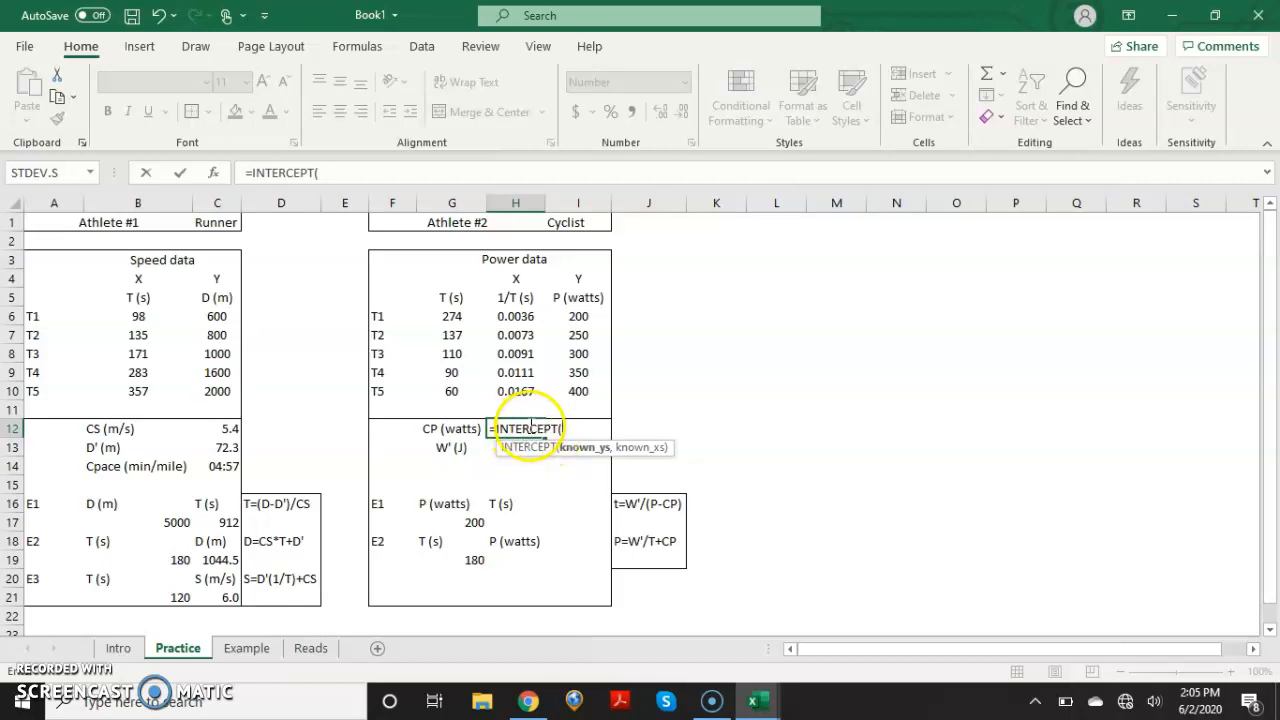
{"action": "left_click_drag", "start_coordinate": [578, 316], "coordinate": [578, 398]}
{"action": "type", "text": ","}
{"action": "left_click_drag", "start_coordinate": [516, 314], "coordinate": [526, 388]}
{"action": "key", "text": "Return"}
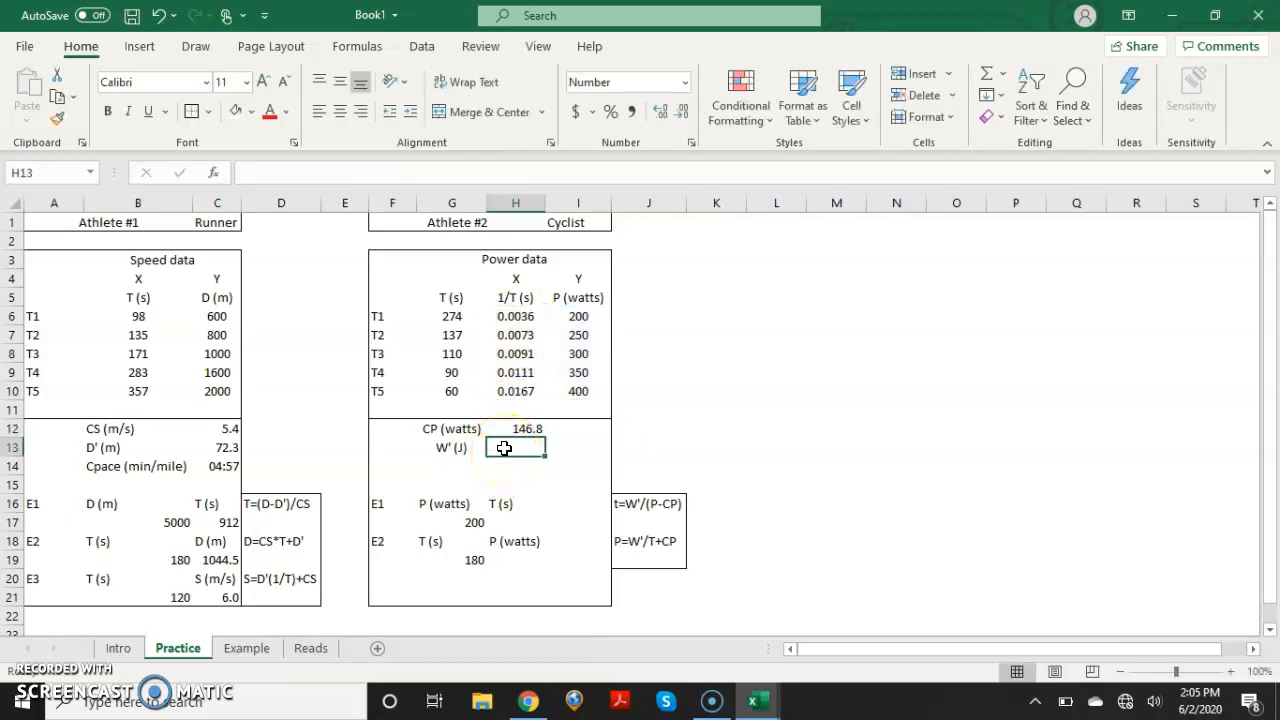
- Calculate the cyclist's W' in H13 with the formula =SLOPE(I6:I10,H6:H10)
{"action": "type", "text": "="}
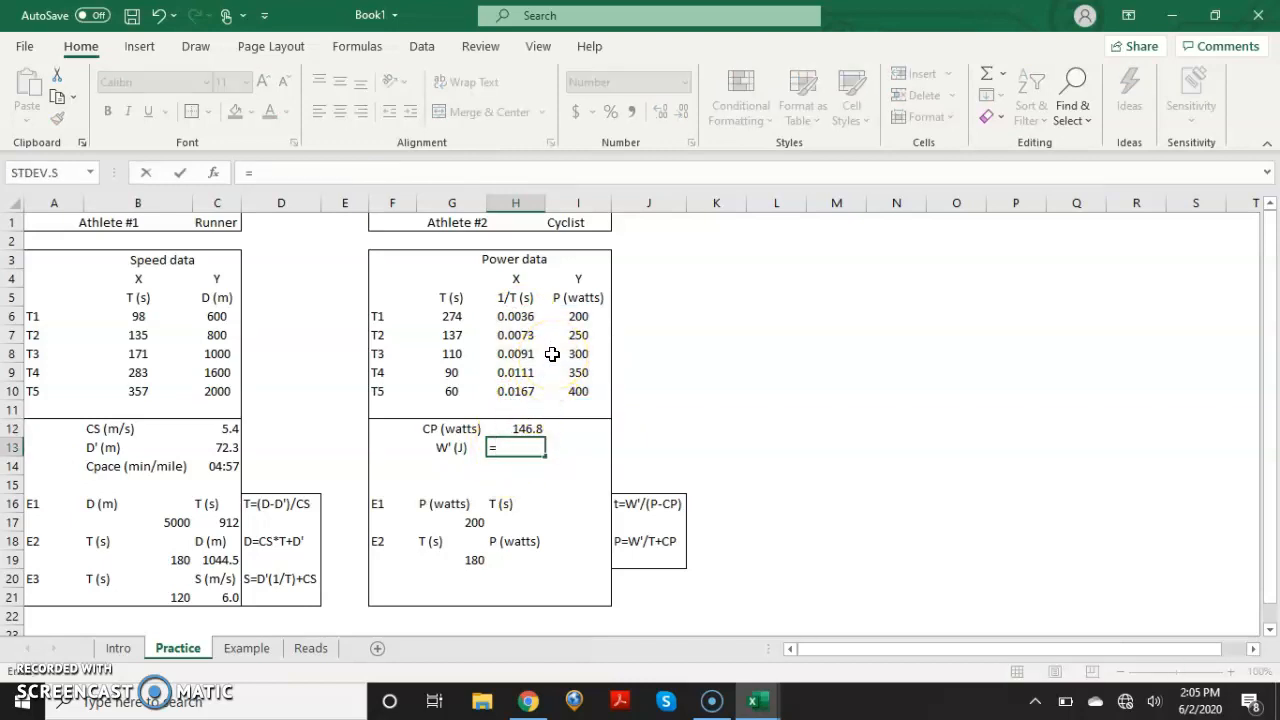
{"action": "type", "text": "slope"}
{"action": "key", "text": "Tab"}
{"action": "left_click_drag", "start_coordinate": [579, 313], "coordinate": [578, 392]}
{"action": "type", "text": ","}
{"action": "left_click_drag", "start_coordinate": [517, 314], "coordinate": [534, 392]}
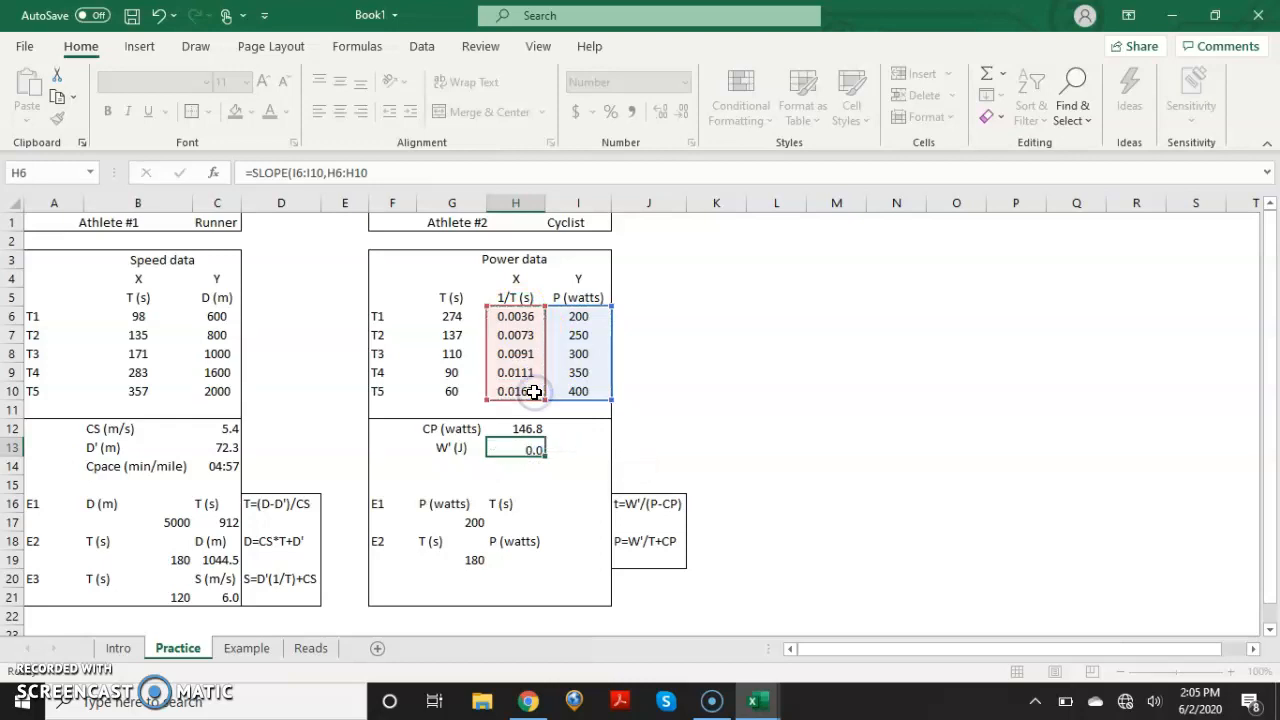
{"action": "key", "text": "Return"}
{"action": "left_click", "coordinate": [672, 392]}
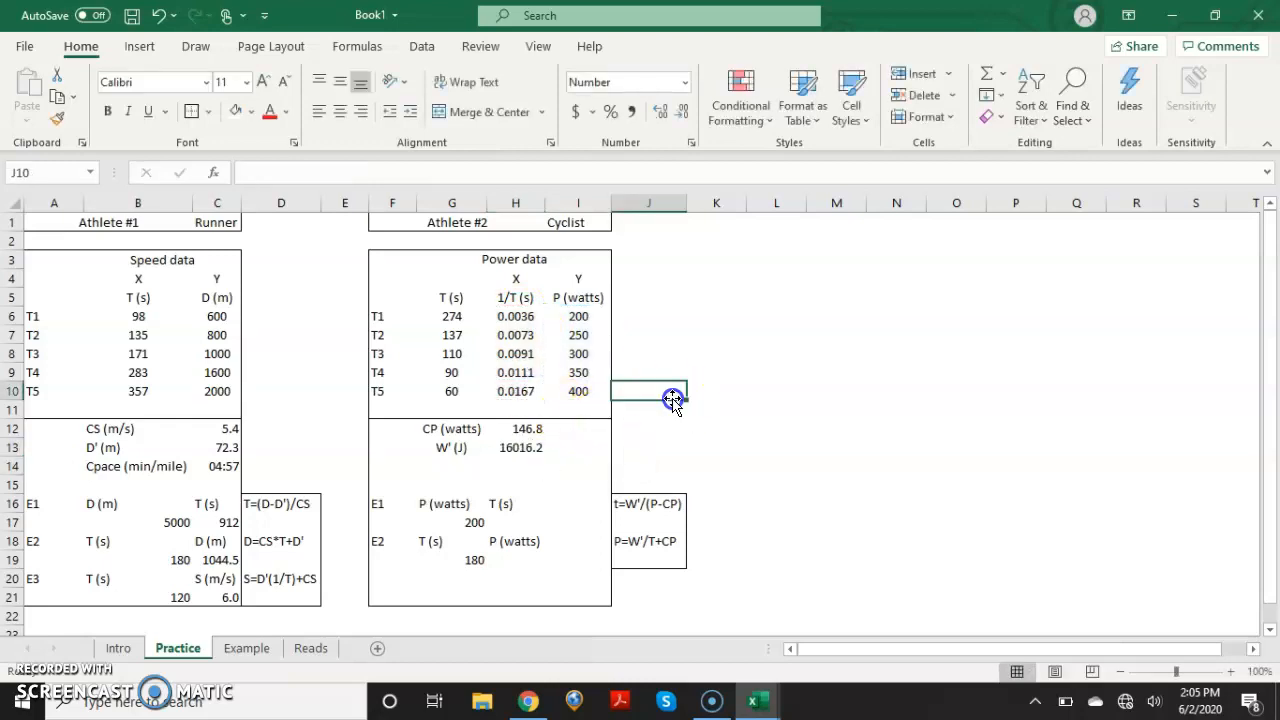
- Enter the formula =H13/G17-H12 in H17 to predict the cyclist's time for the E1 effort
{"action": "left_click", "coordinate": [524, 519]}
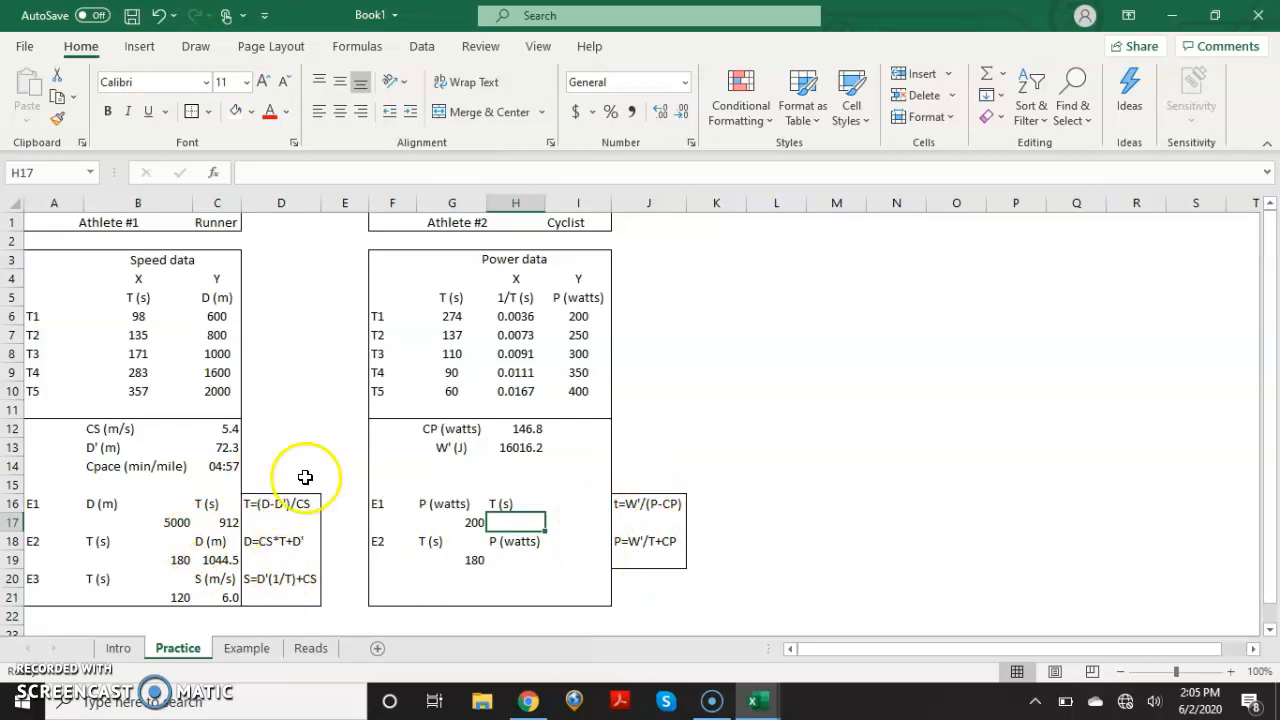
{"action": "left_click", "coordinate": [228, 522]}
{"action": "left_click", "coordinate": [216, 576]}
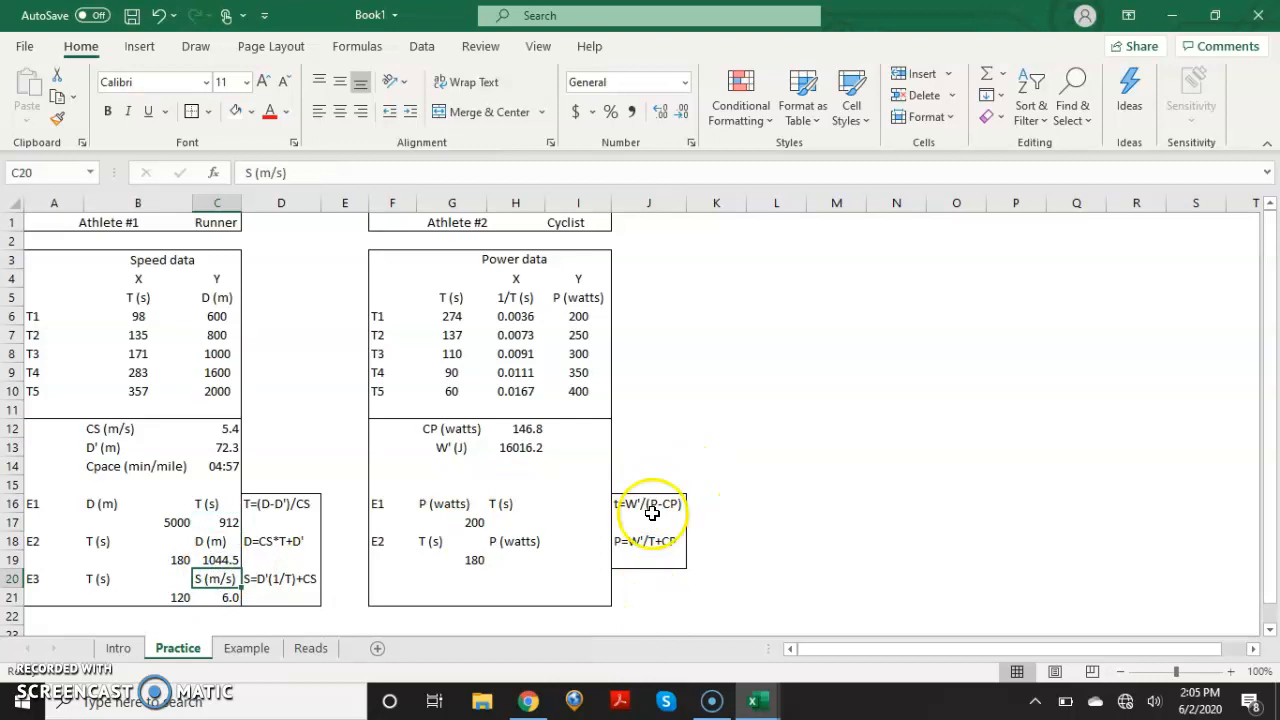
{"action": "left_click", "coordinate": [514, 523]}
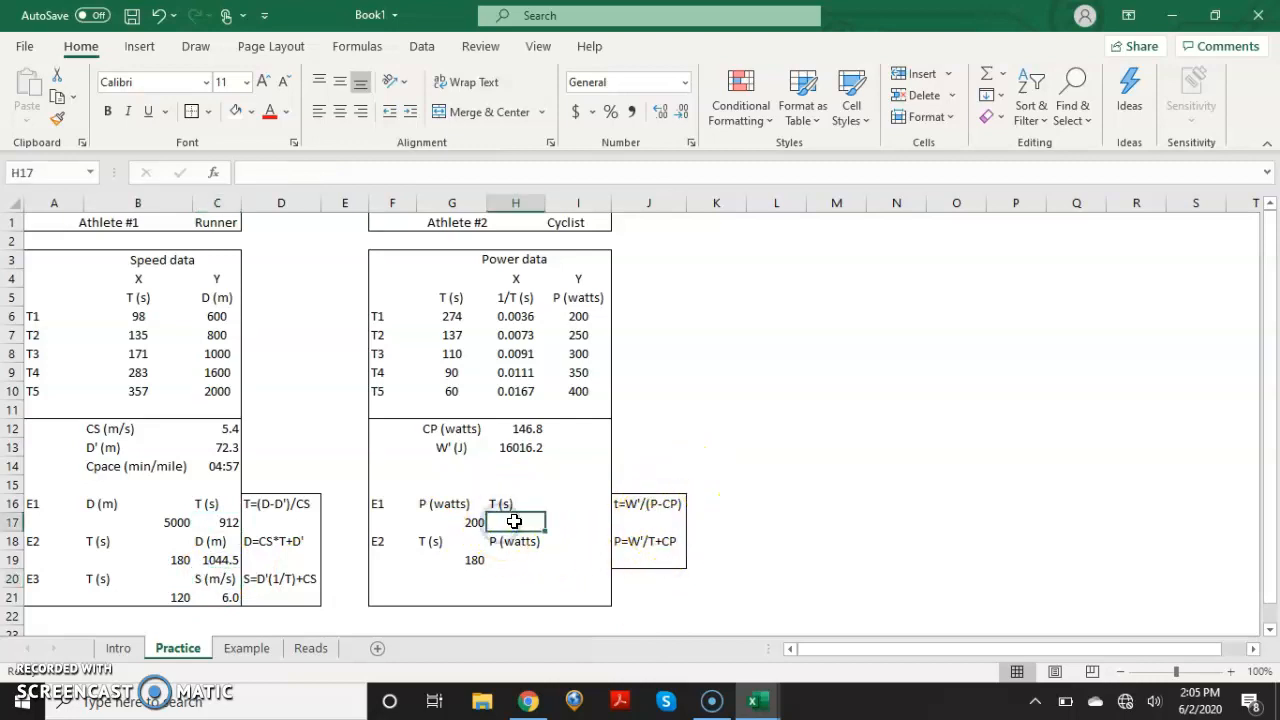
{"action": "type", "text": "="}
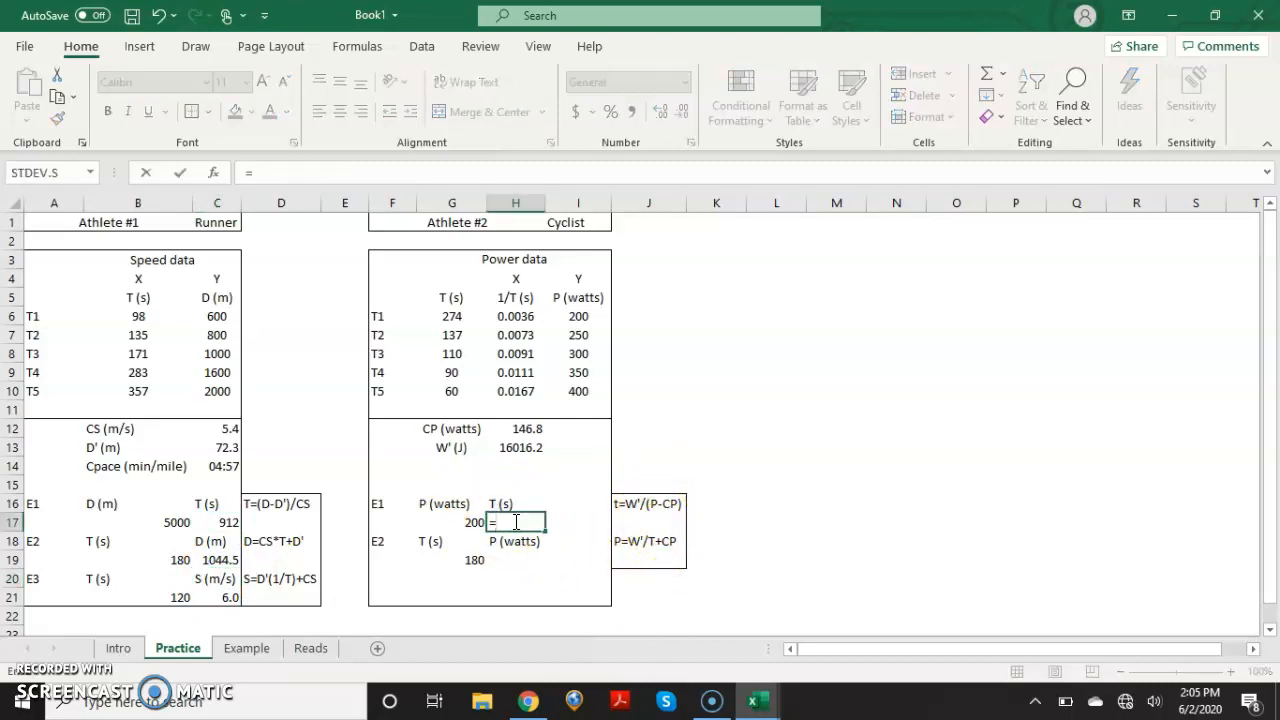
{"action": "left_click", "coordinate": [518, 449]}
{"action": "type", "text": "/"}
{"action": "left_click", "coordinate": [471, 521]}
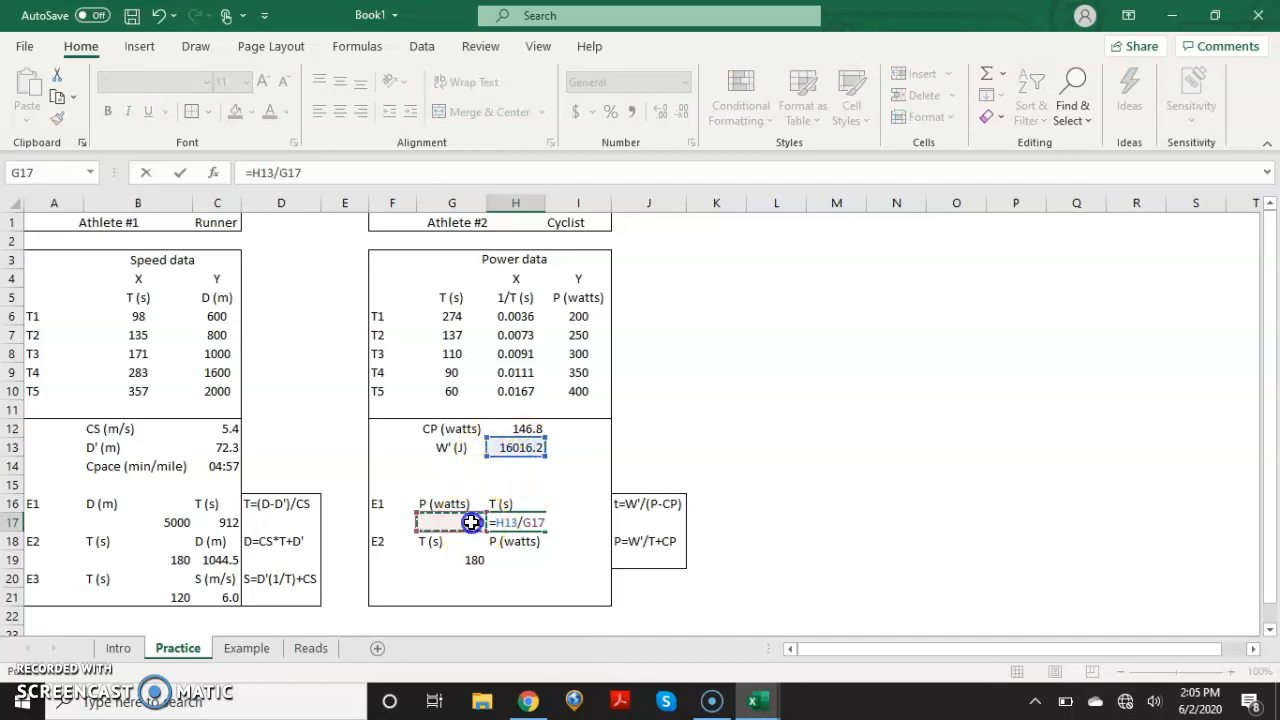
{"action": "type", "text": "-"}
{"action": "left_click", "coordinate": [508, 429]}
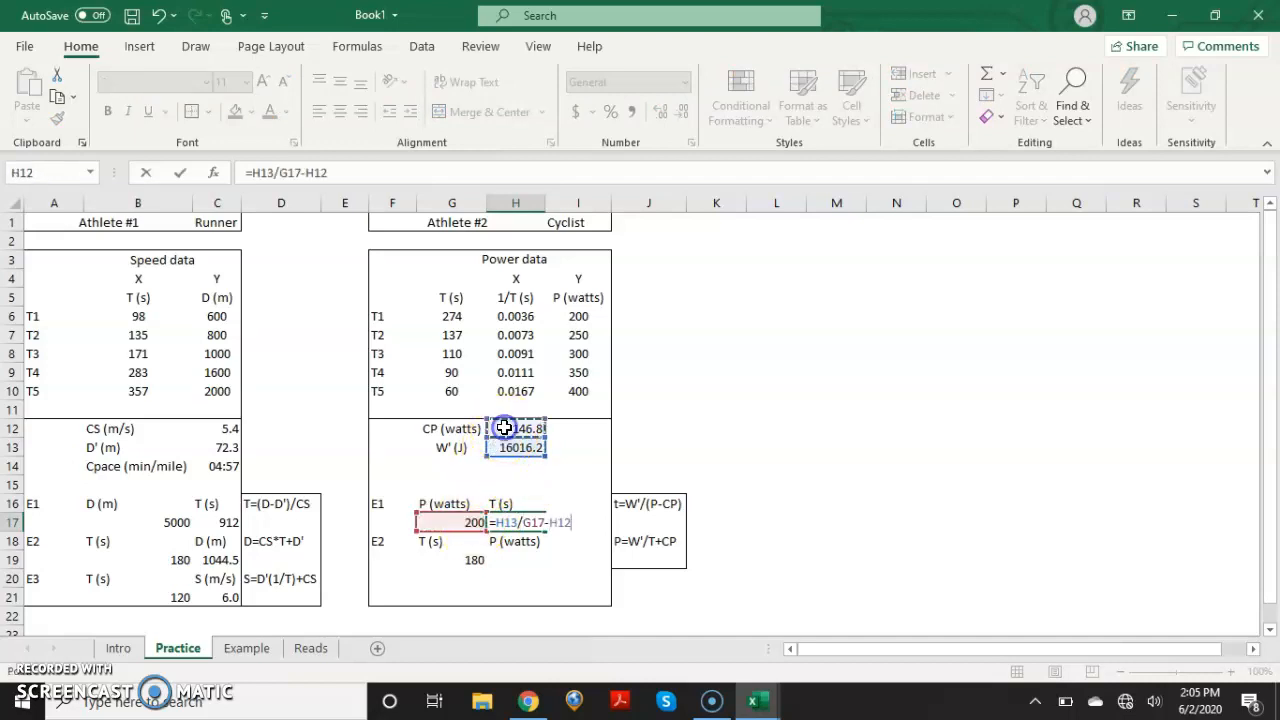
{"action": "key", "text": "Return"}
- Correct the cyclist's E1 time formula in H17 to =H13/(G17-H12) by adding the parentheses
{"action": "left_click", "coordinate": [508, 521]}
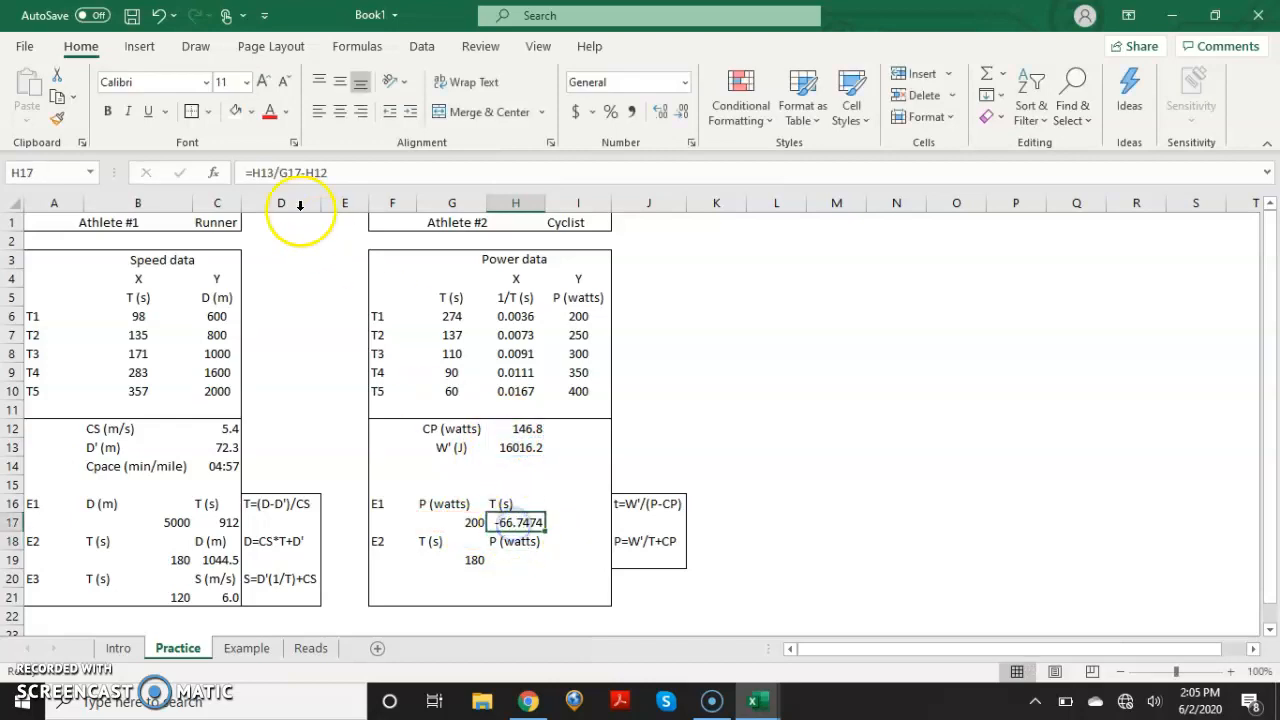
{"action": "left_click", "coordinate": [282, 172]}
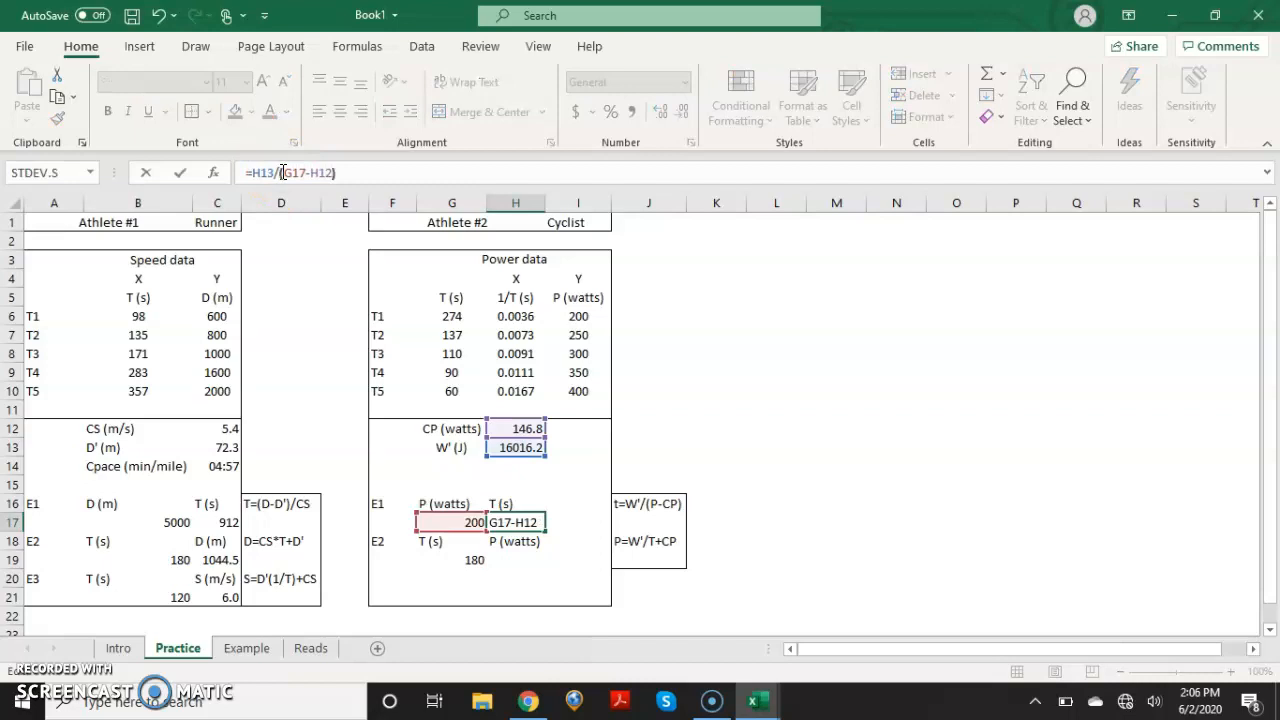
{"action": "key", "text": "Return"}
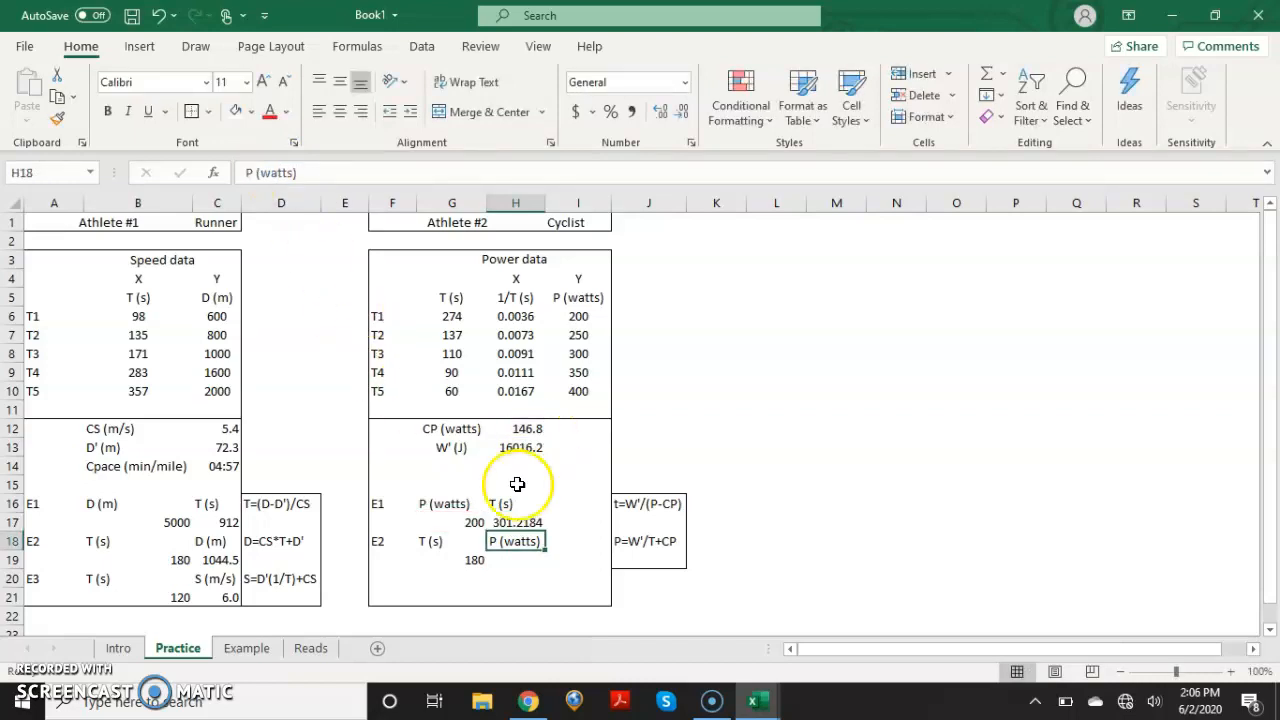
{"action": "left_click", "coordinate": [458, 522]}
{"action": "left_click", "coordinate": [500, 521]}
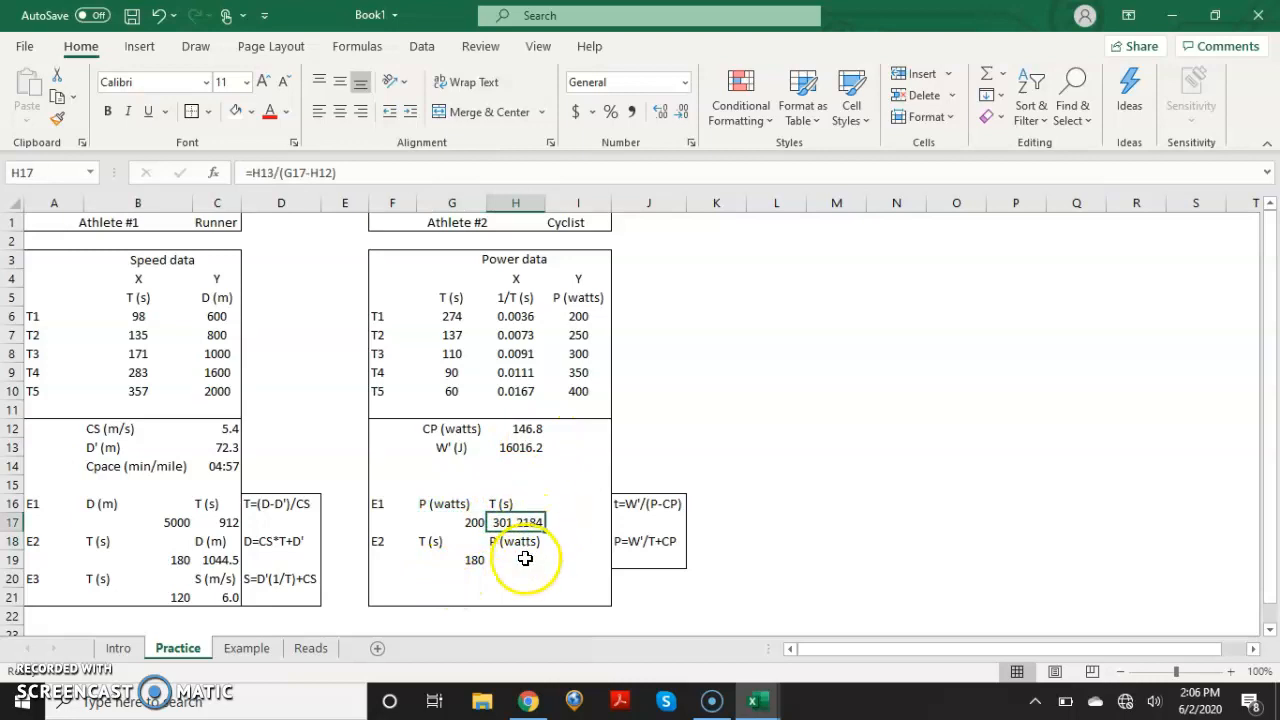
- Predict the cyclist's power for the E2 effort in H19 with the formula =H13/G19+H12
{"action": "left_click", "coordinate": [521, 559]}
{"action": "type", "text": "="}
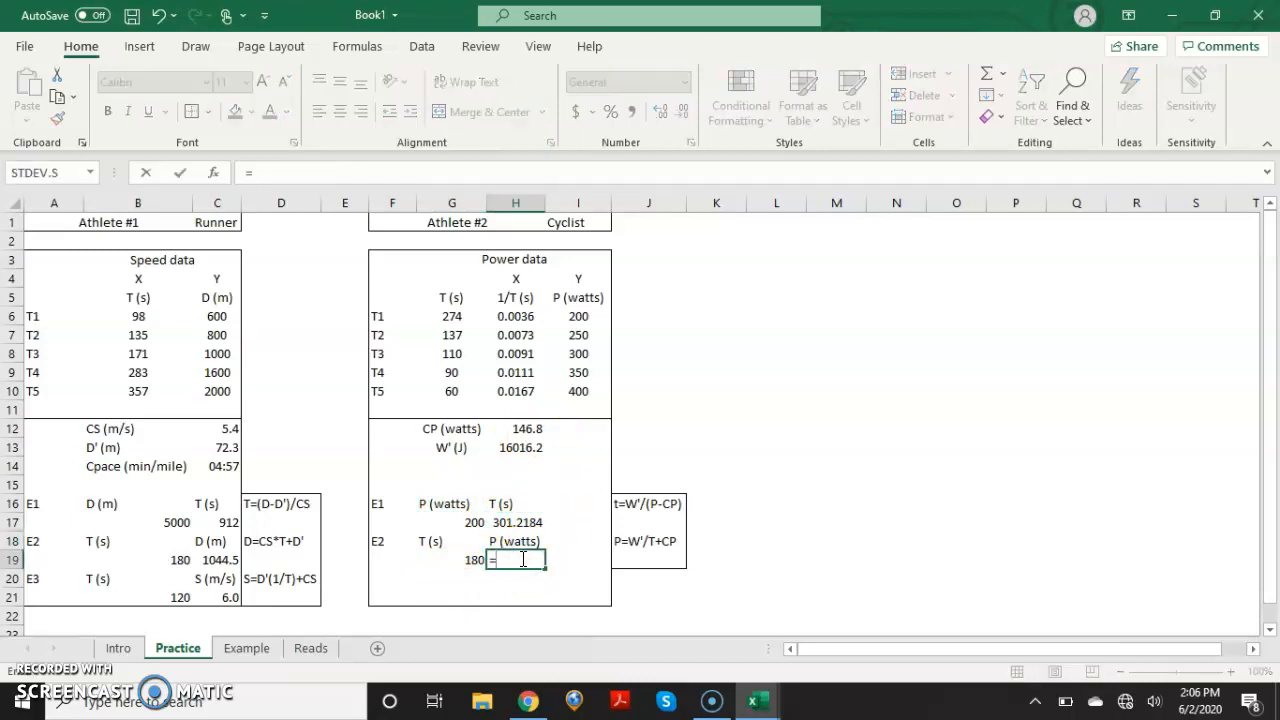
{"action": "left_click", "coordinate": [515, 447]}
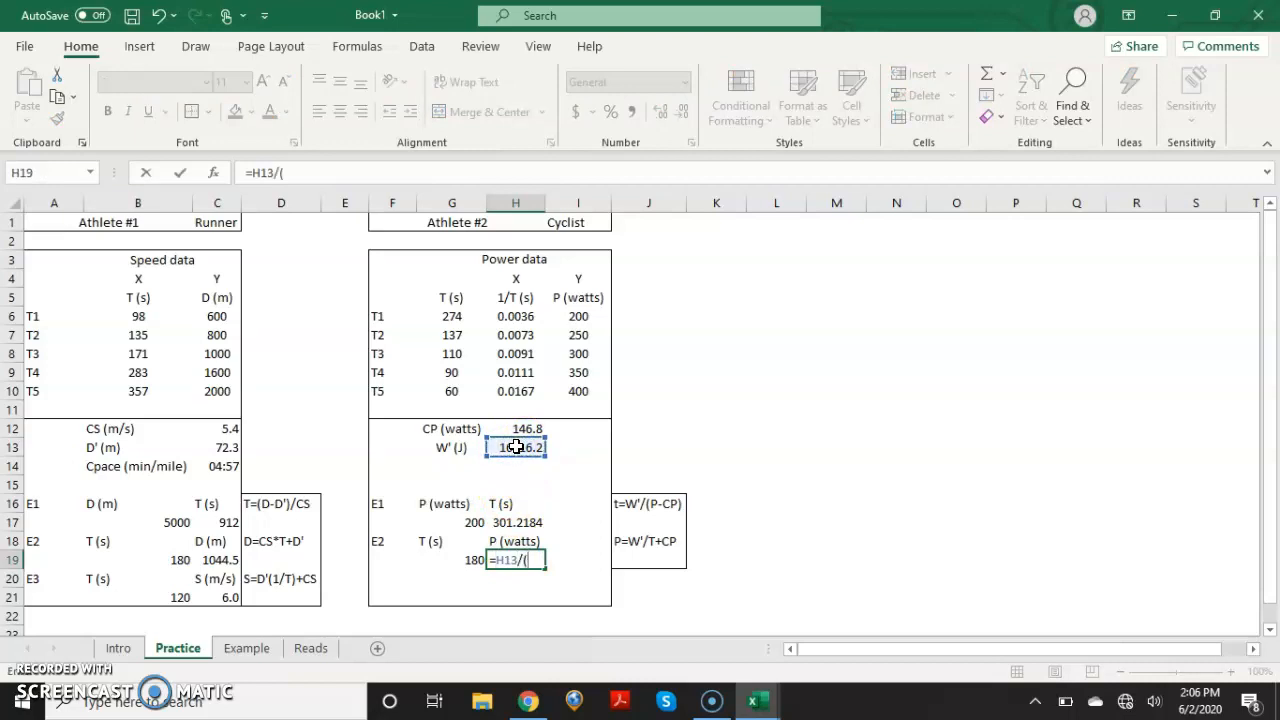
{"action": "type", "text": "/"}
{"action": "left_click", "coordinate": [468, 559]}
{"action": "type", "text": "+"}
{"action": "left_click", "coordinate": [503, 428]}
{"action": "key", "text": "Return"}
{"action": "left_click", "coordinate": [682, 445]}
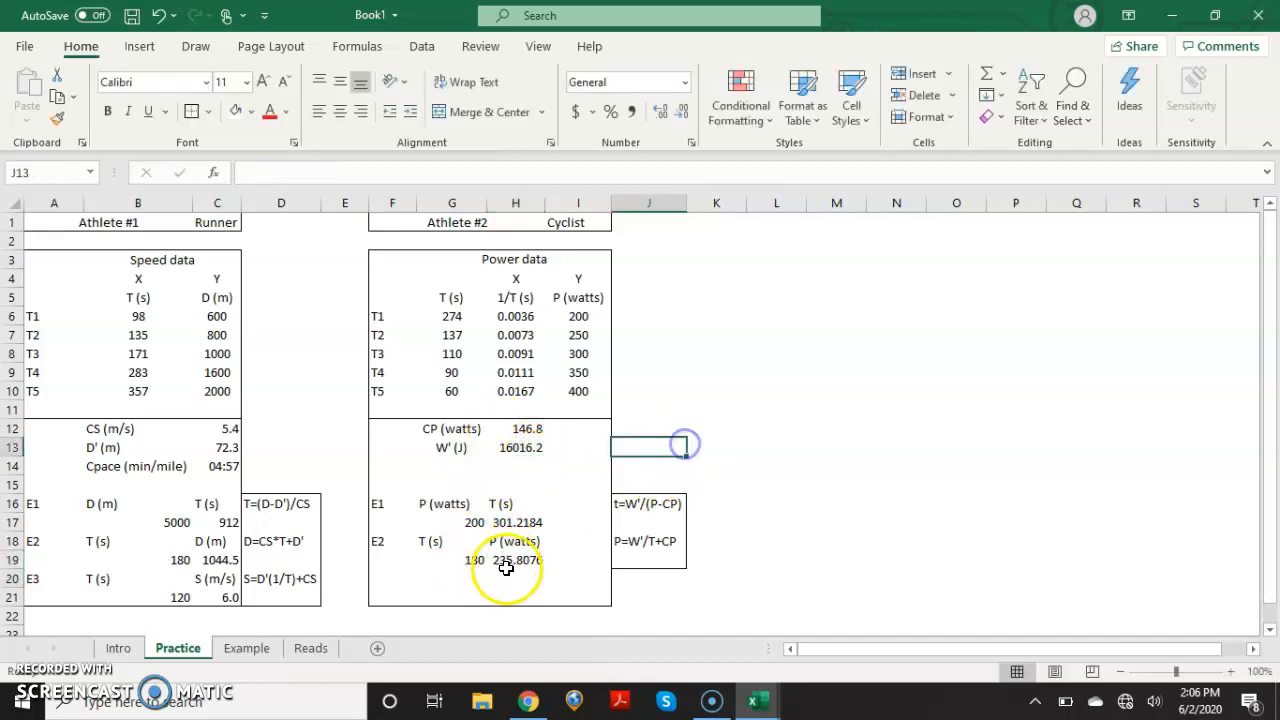
{"action": "left_click", "coordinate": [428, 563]}
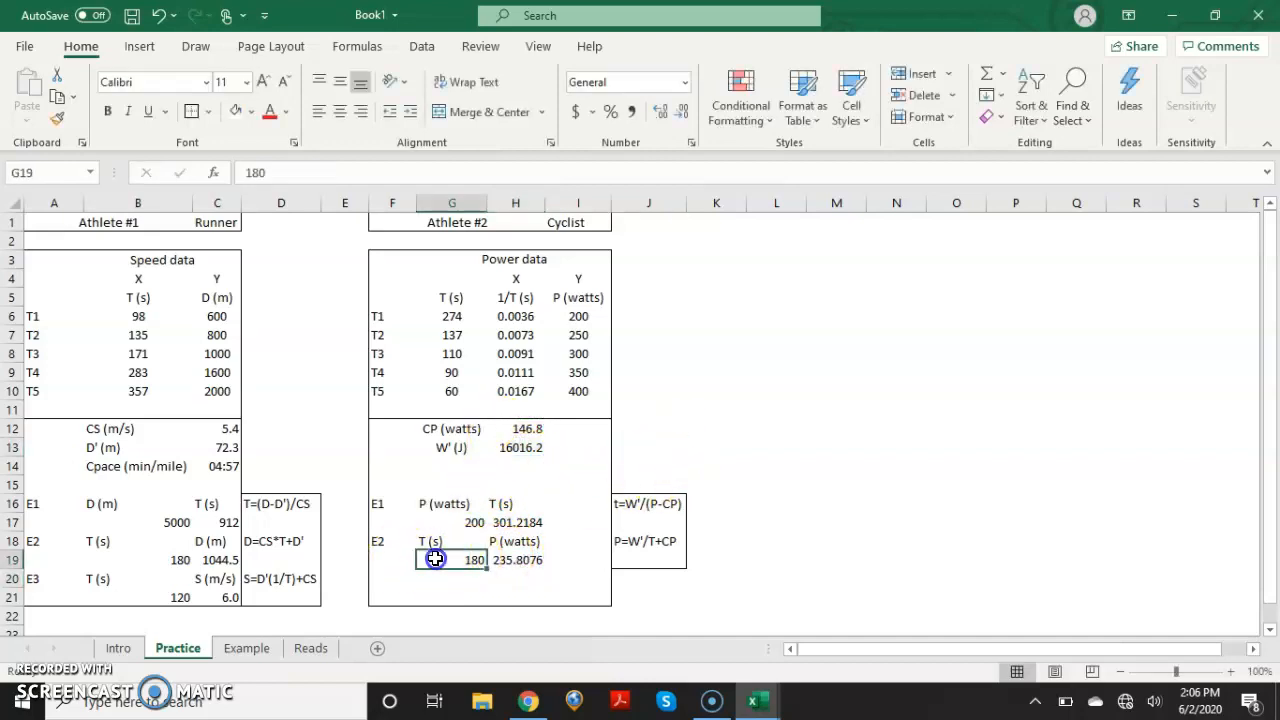
{"action": "left_click", "coordinate": [514, 560]}
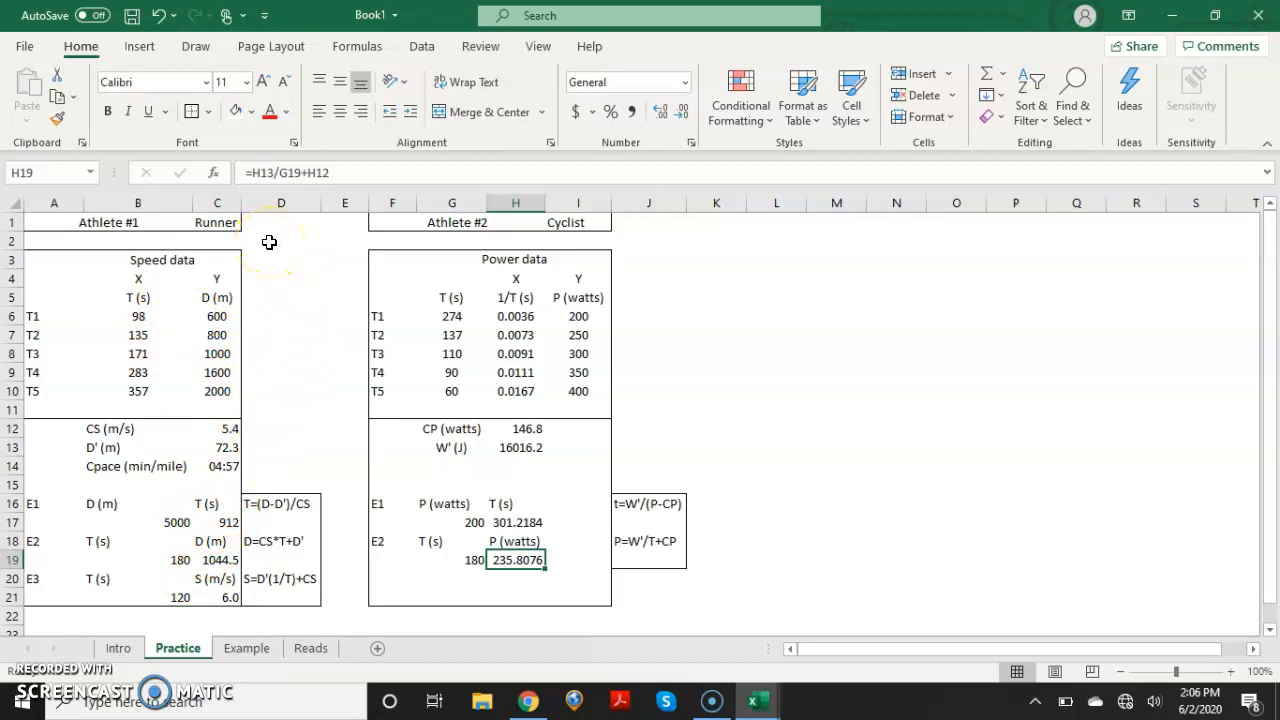
- Review the Example sheet's critical speed test data and its critical speed, interval and race calculations
{"action": "left_click", "coordinate": [246, 648]}
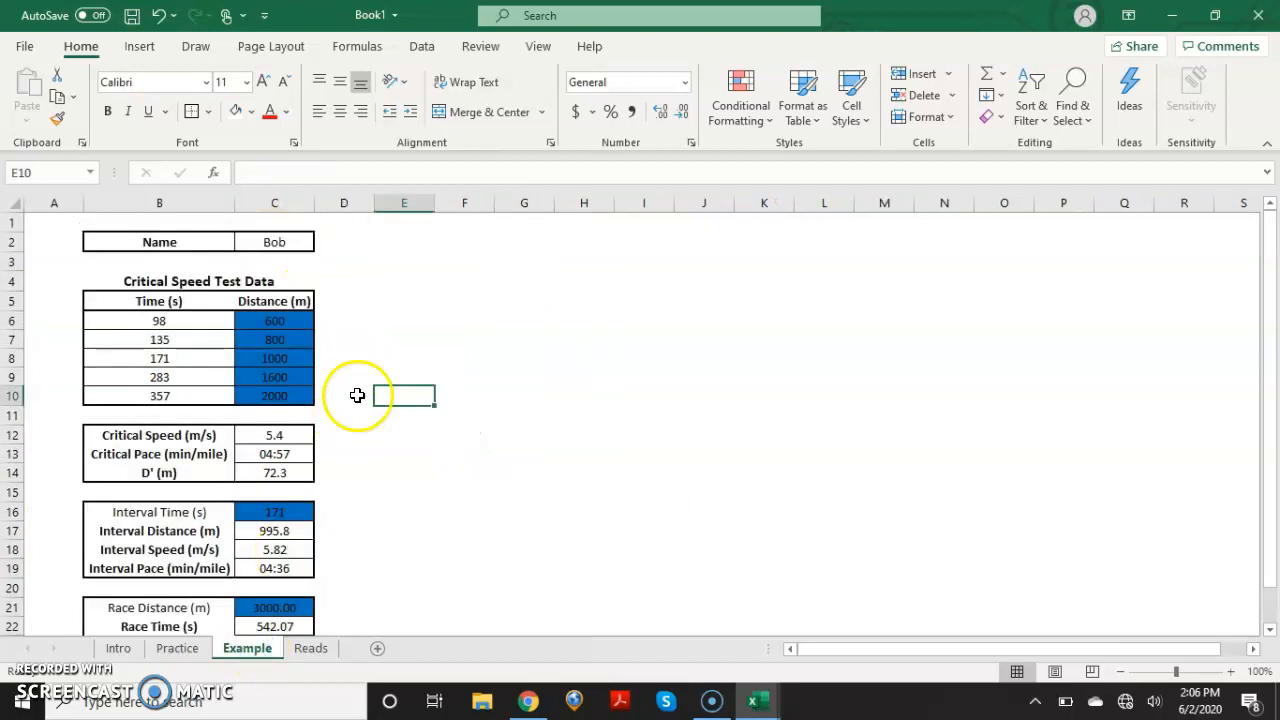
{"action": "left_click", "coordinate": [422, 327]}
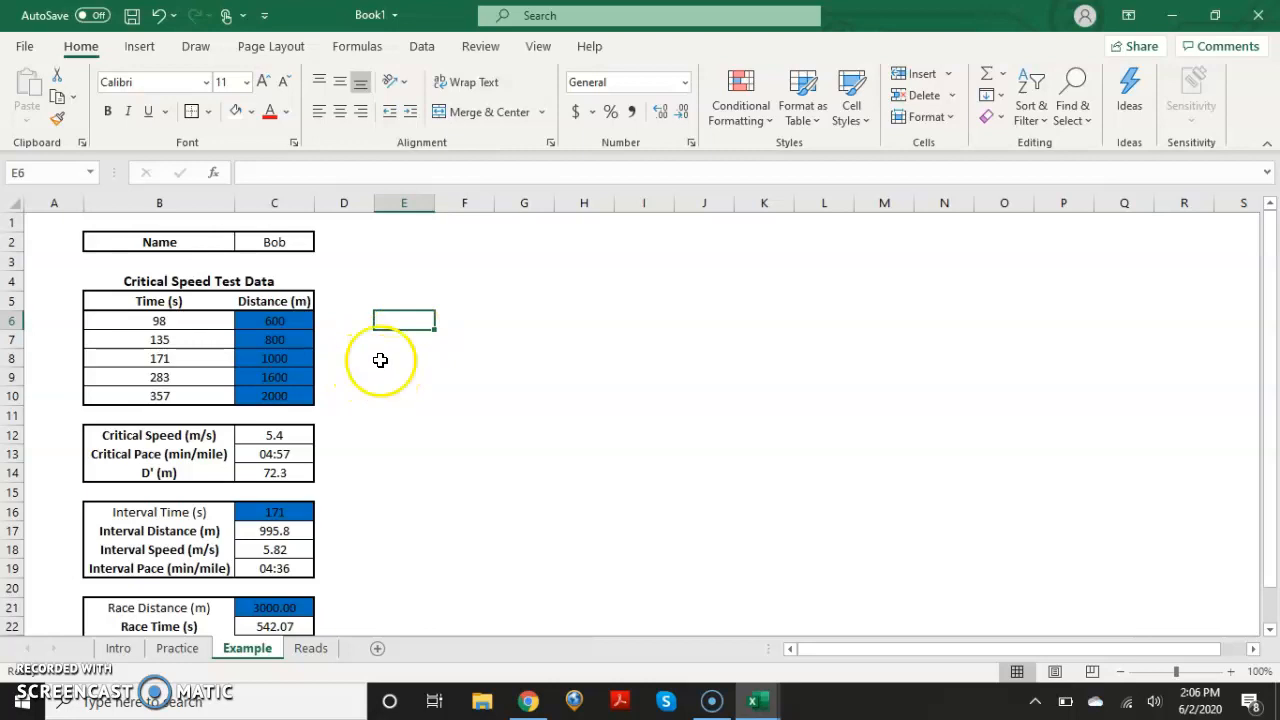
{"action": "left_click", "coordinate": [408, 303]}
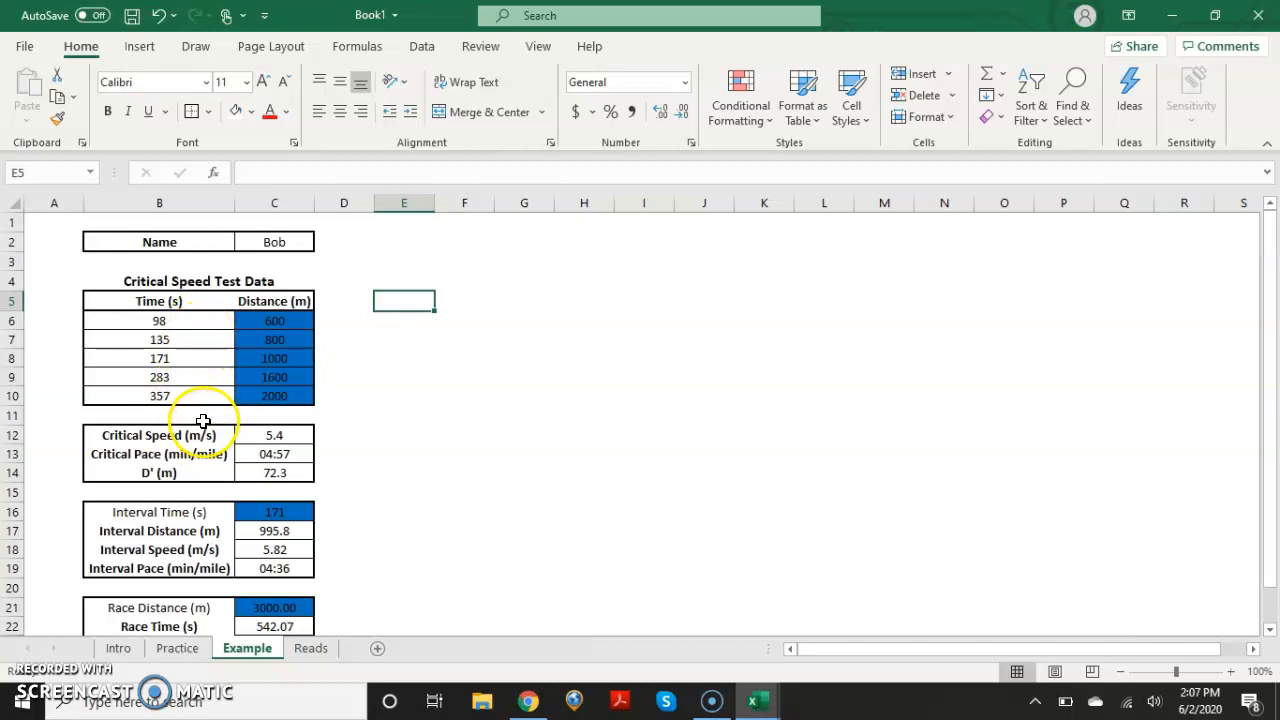
{"action": "left_click", "coordinate": [401, 336]}
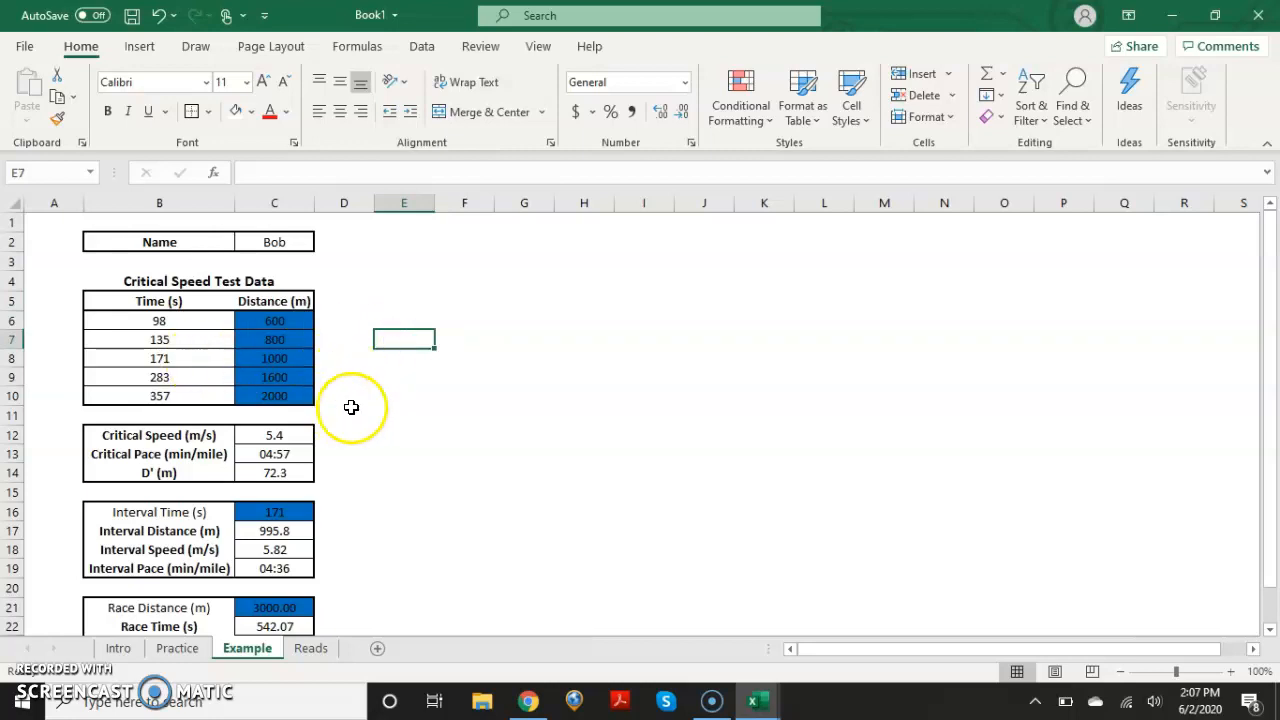
{"action": "scroll", "coordinate": [326, 394], "scroll_direction": "down", "scroll_amount": 1}
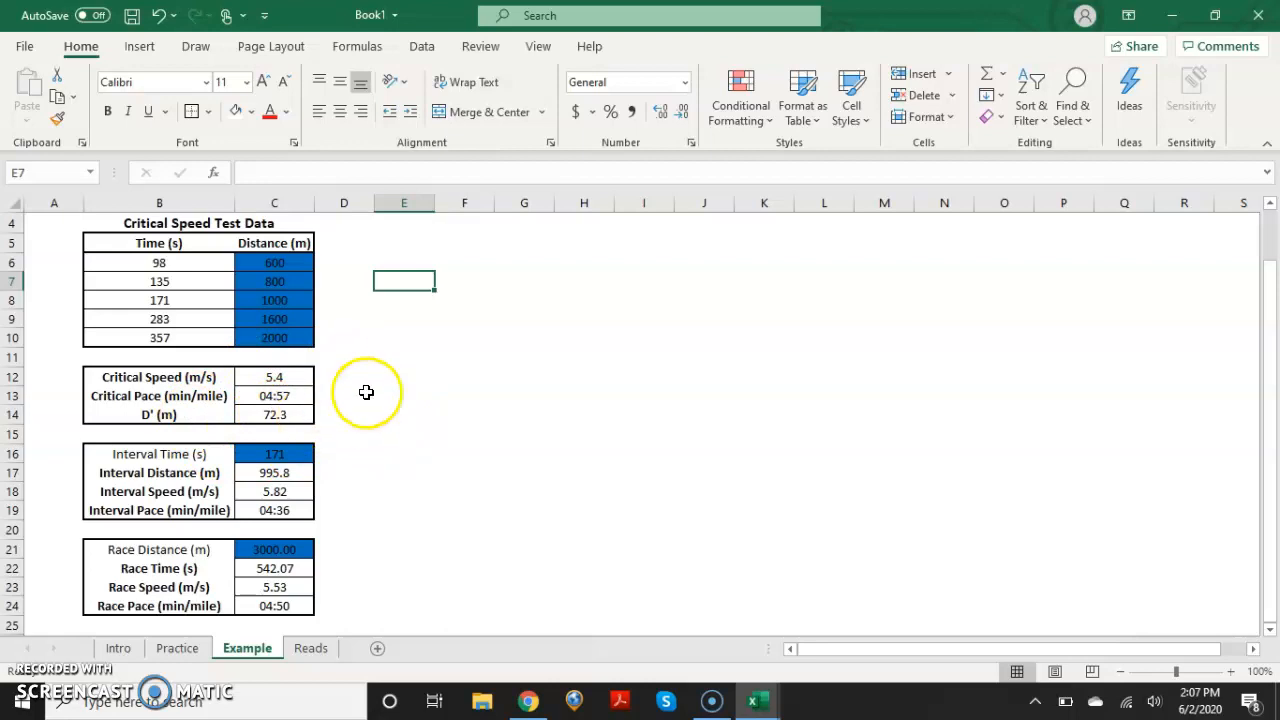
{"action": "scroll", "coordinate": [368, 396], "scroll_direction": "down", "scroll_amount": 1}
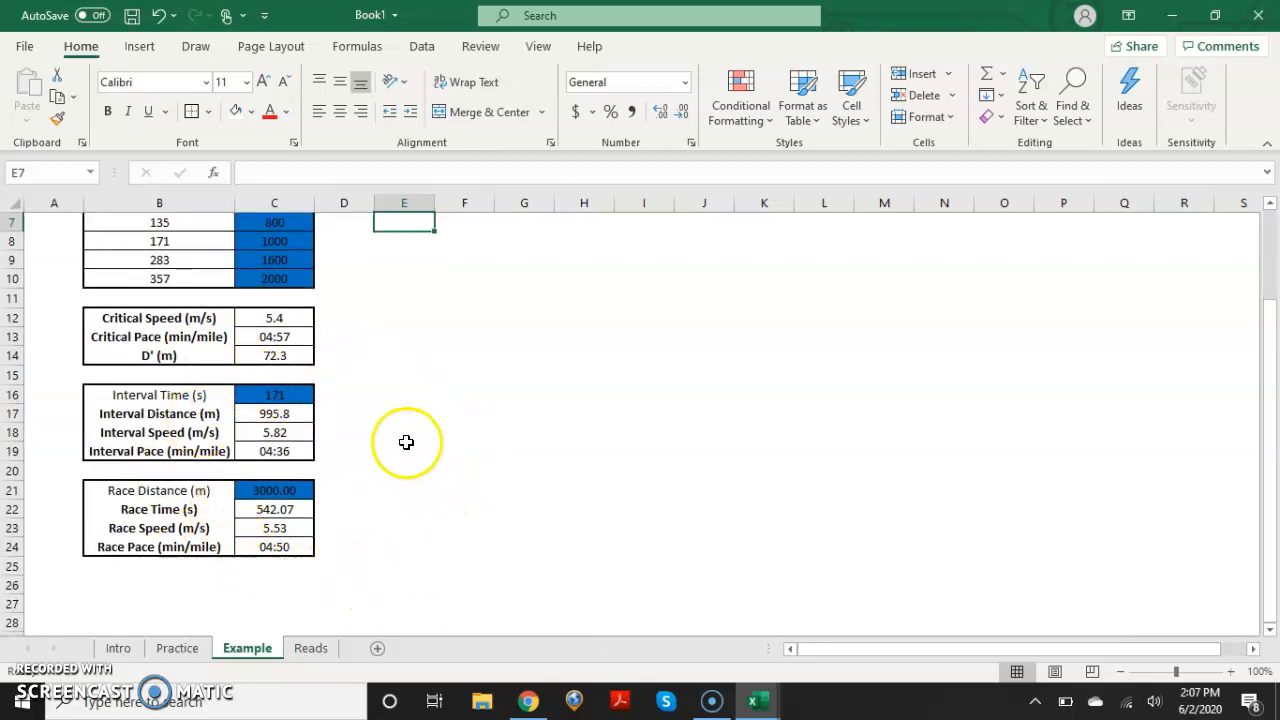
{"action": "scroll", "coordinate": [406, 442], "scroll_direction": "up", "scroll_amount": 2}
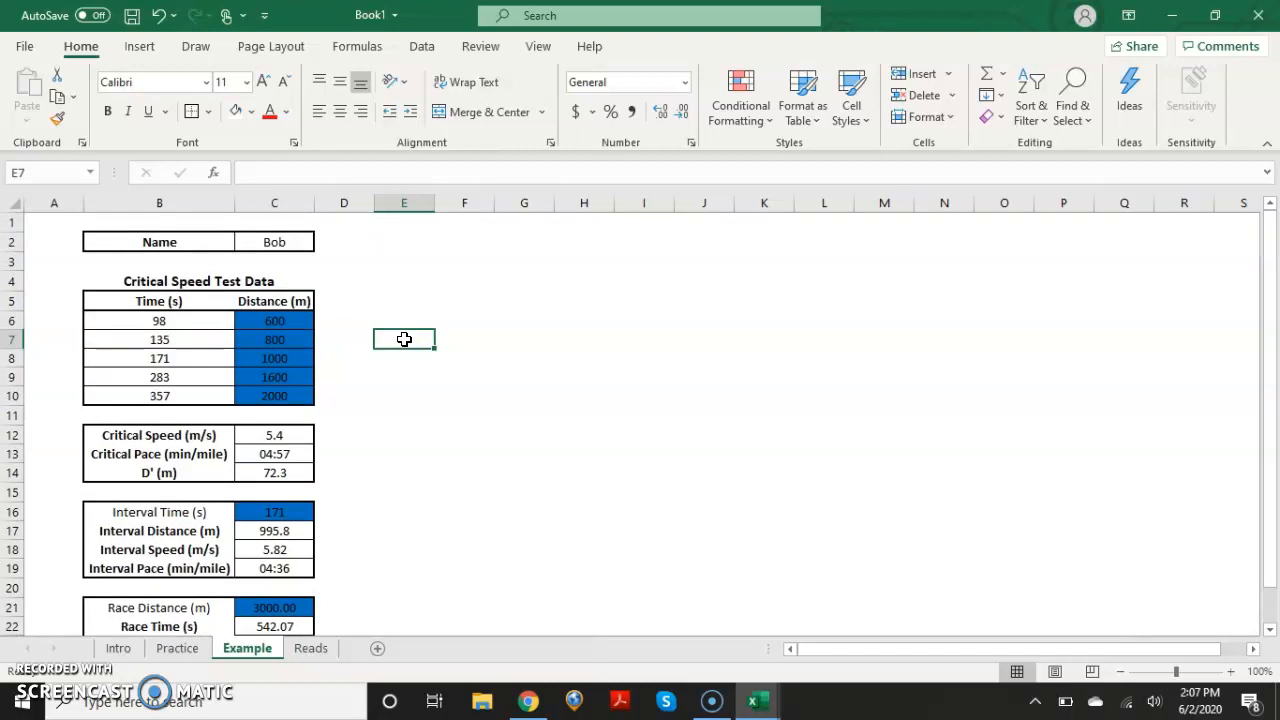
- View the Reads sheet's list of publications that explain the critical power calculations
{"action": "left_click", "coordinate": [310, 648]}
{"action": "left_click", "coordinate": [432, 464]}
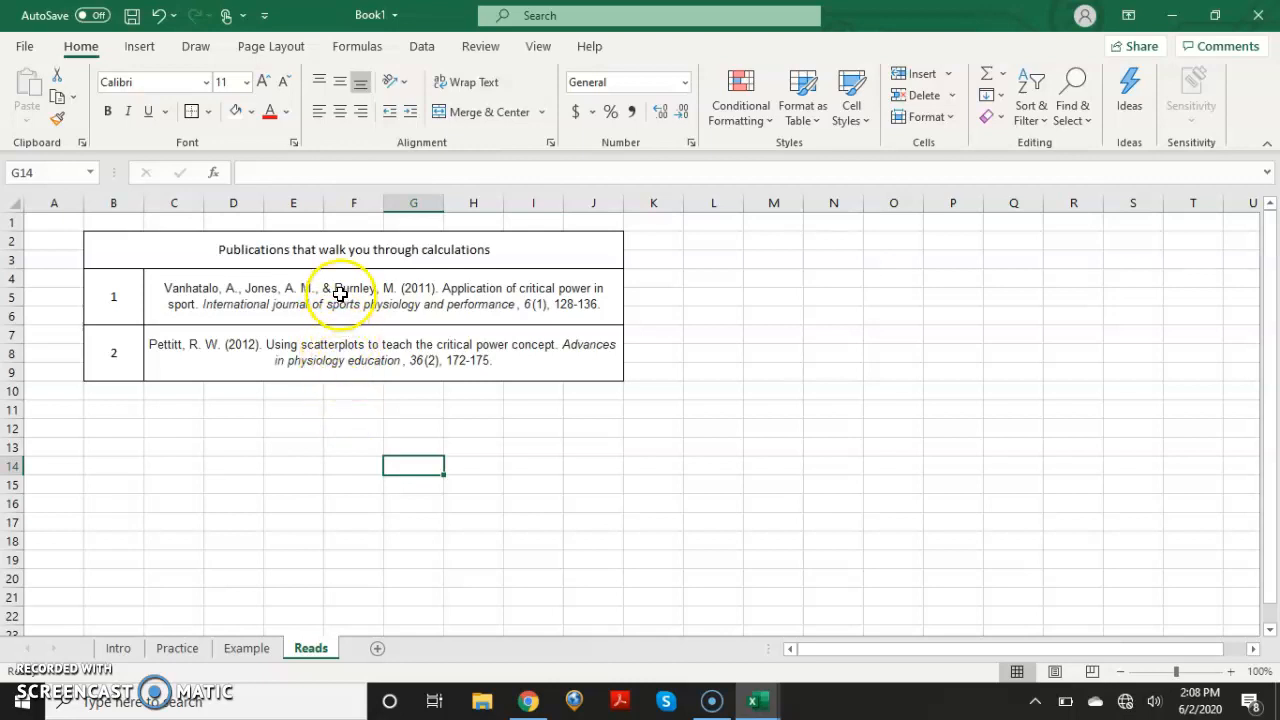
{"action": "left_click", "coordinate": [353, 409]}
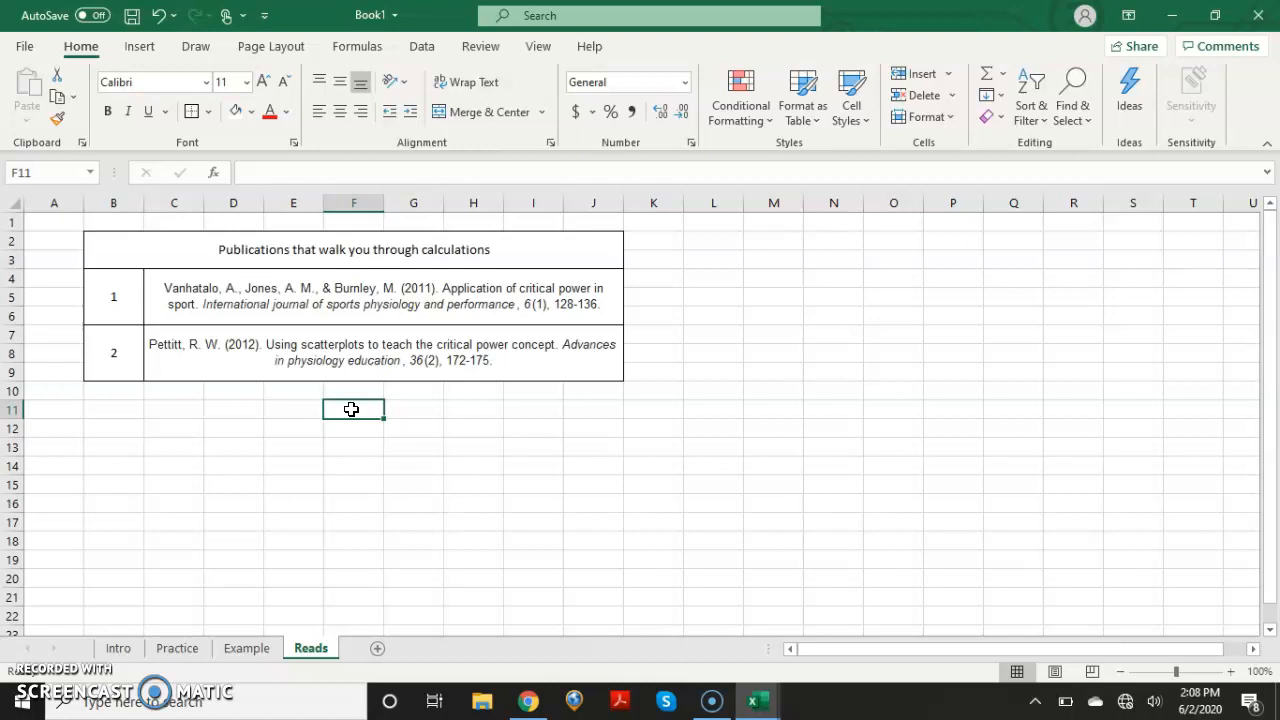
{"action": "left_click", "coordinate": [291, 409]}
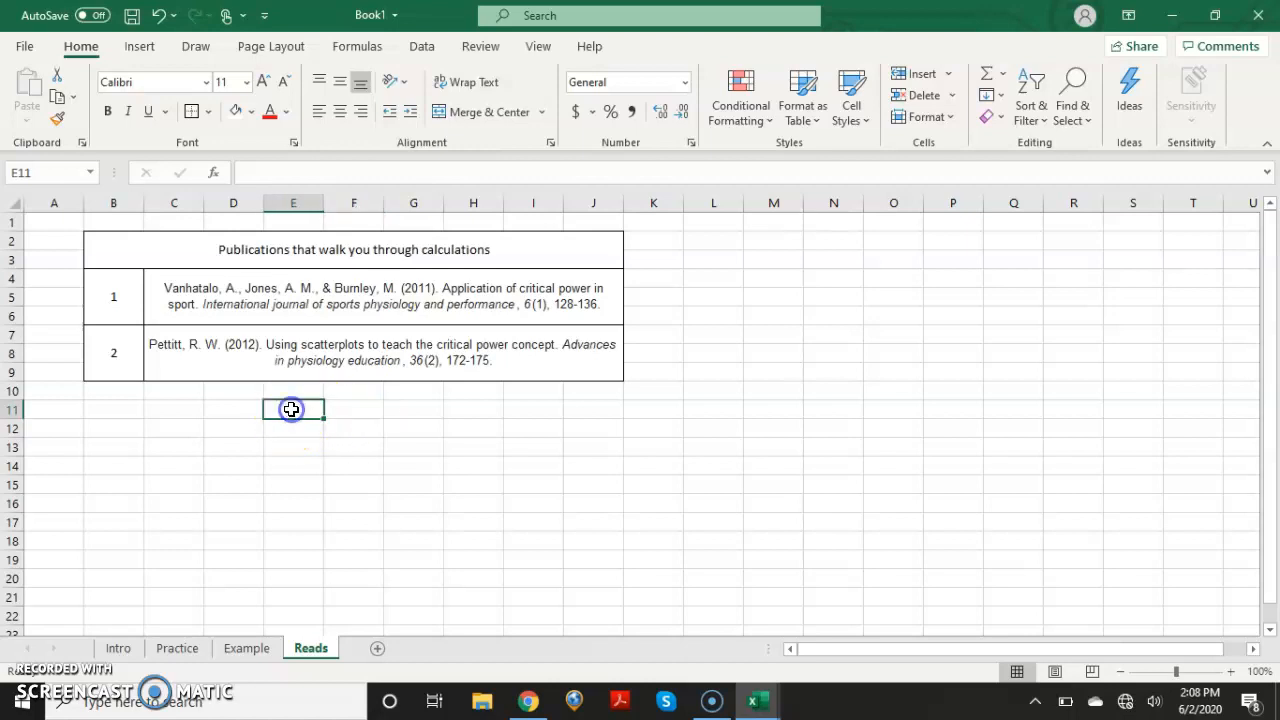